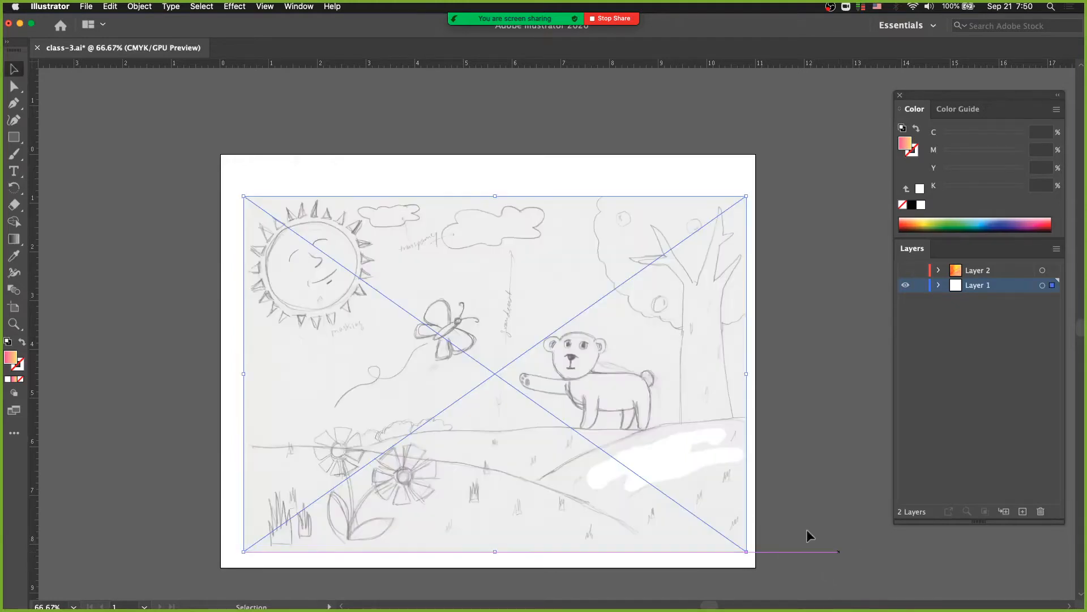
Reposition the scanned sketch image to sit centered on the artboard and lock Layer 1
drag(485, 321, 467, 294)
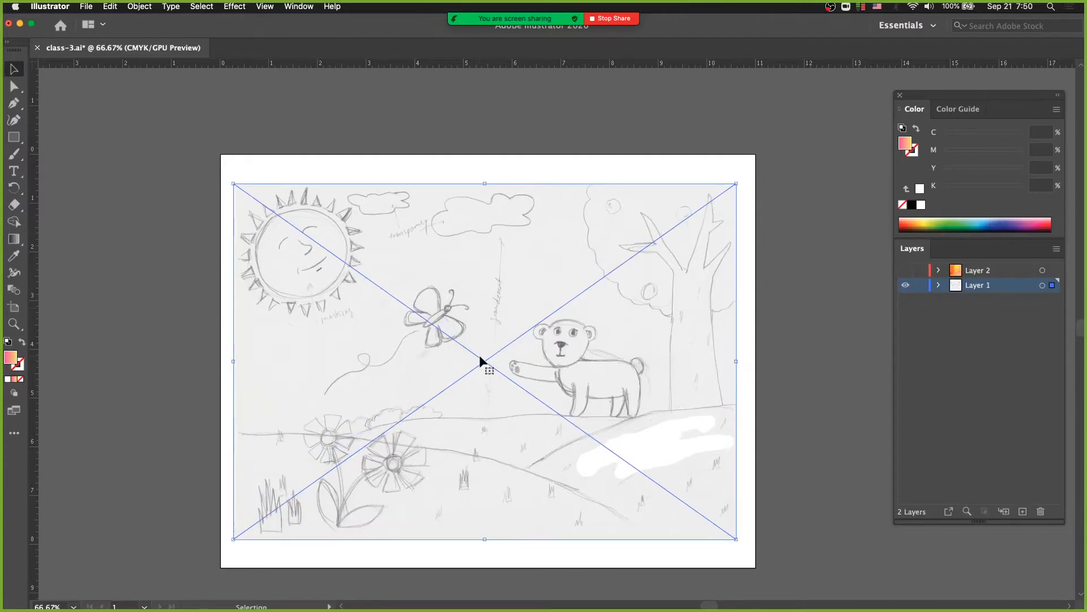
key(shift+Right)
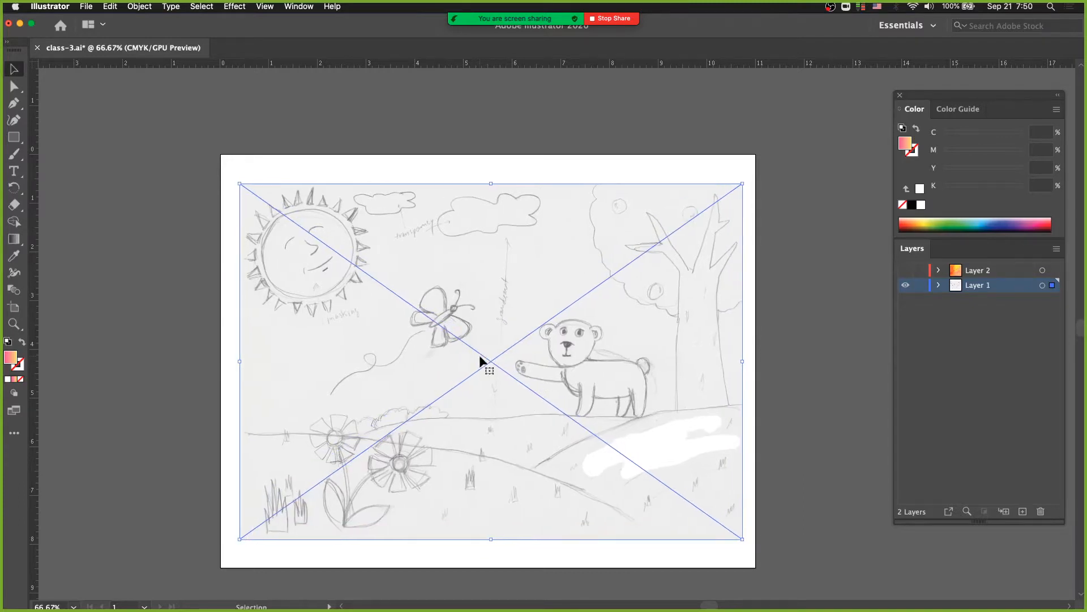
key(Left)
key(Right)
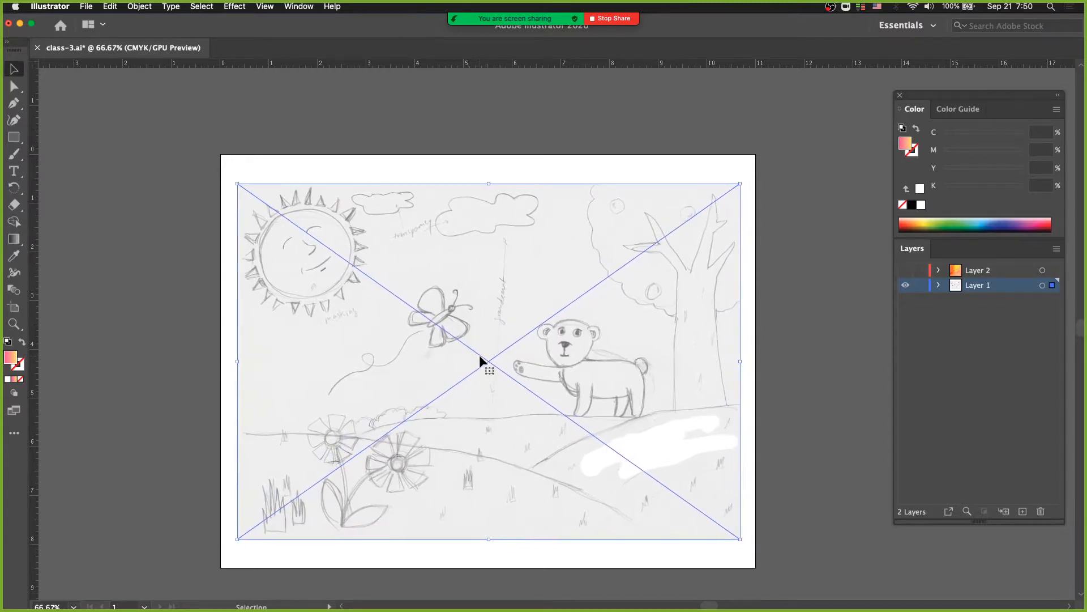
click(961, 327)
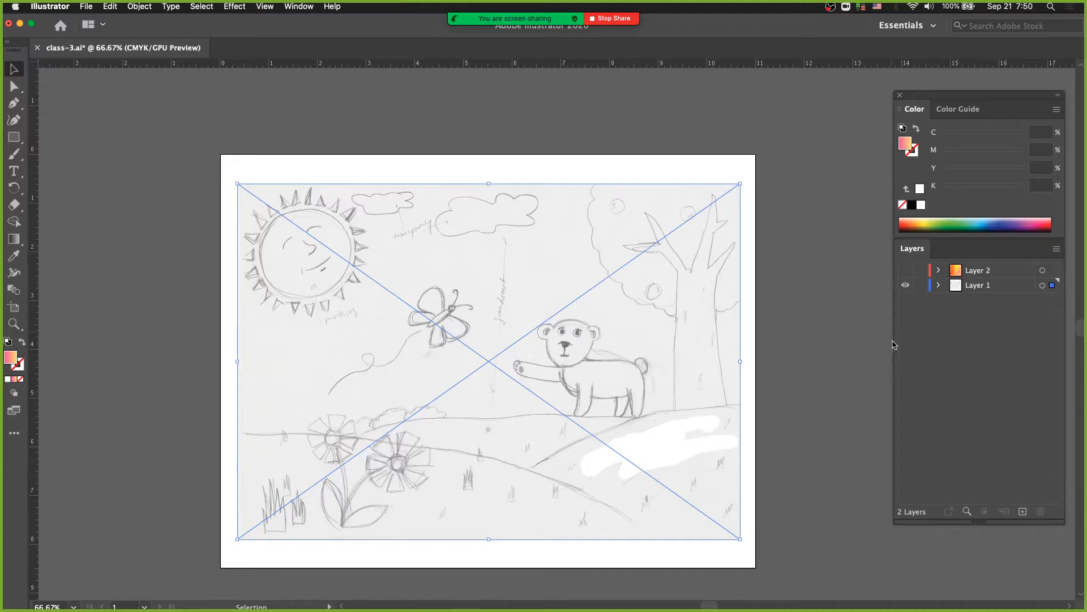
click(920, 286)
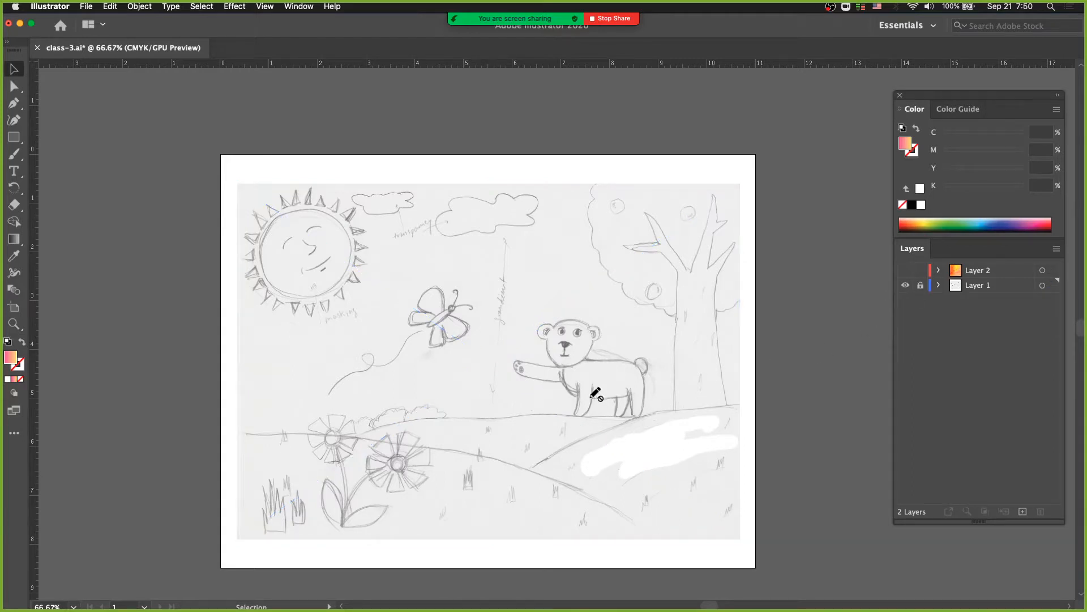
Examine the sketch's sun, butterfly, flowers, bear and tree up close and as a whole page
super+click(378, 348)
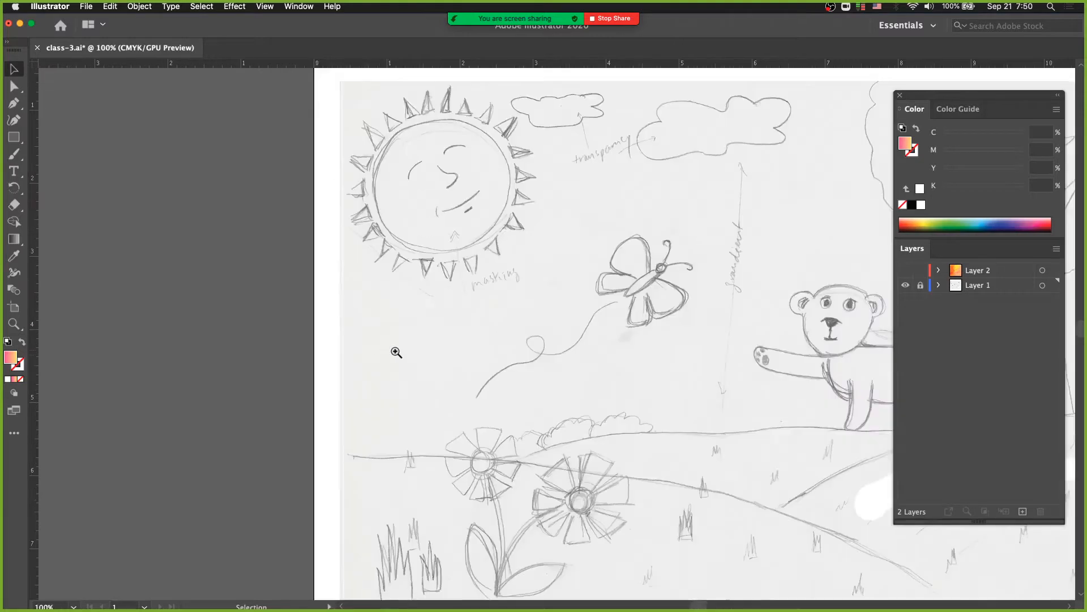
drag(424, 362, 262, 343)
alt+super+click(416, 344)
drag(389, 354, 370, 375)
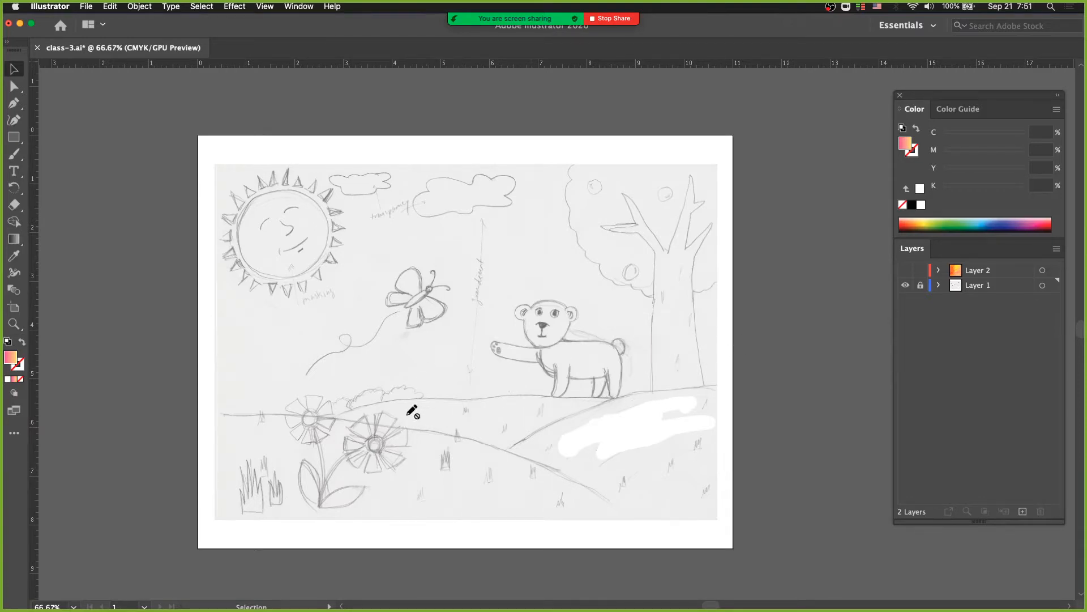
click(551, 354)
scroll(553, 365, right, 3)
scroll(553, 365, up, 2)
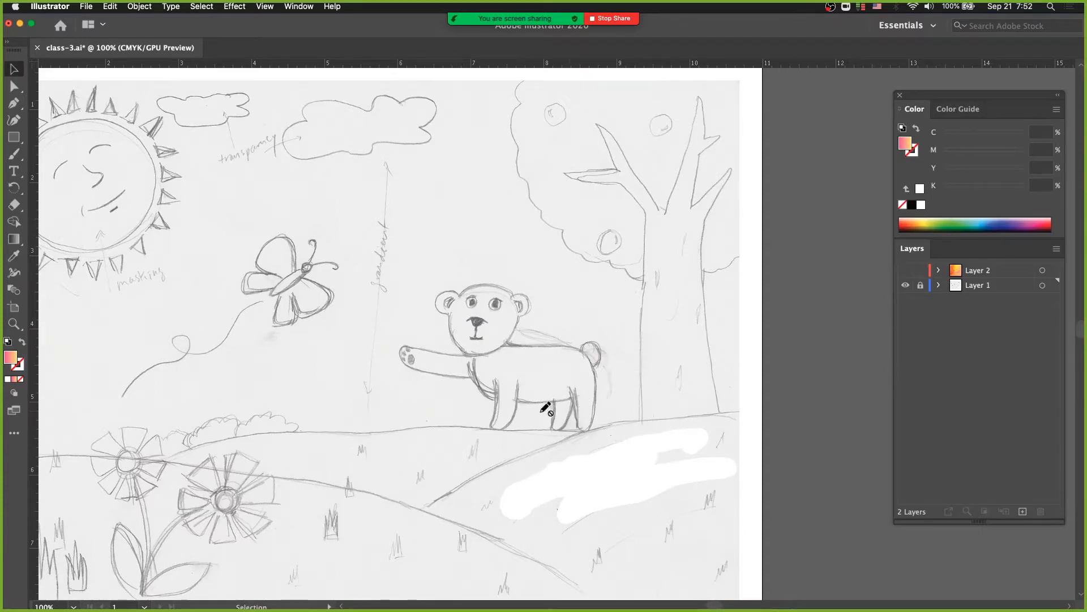
alt+super+click(520, 401)
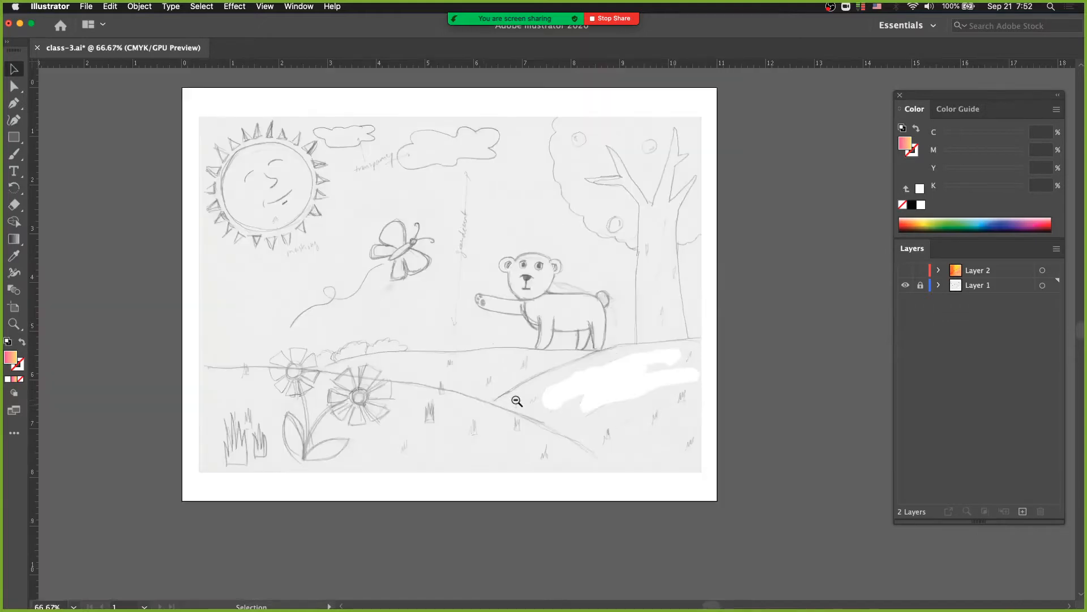
drag(485, 406, 512, 442)
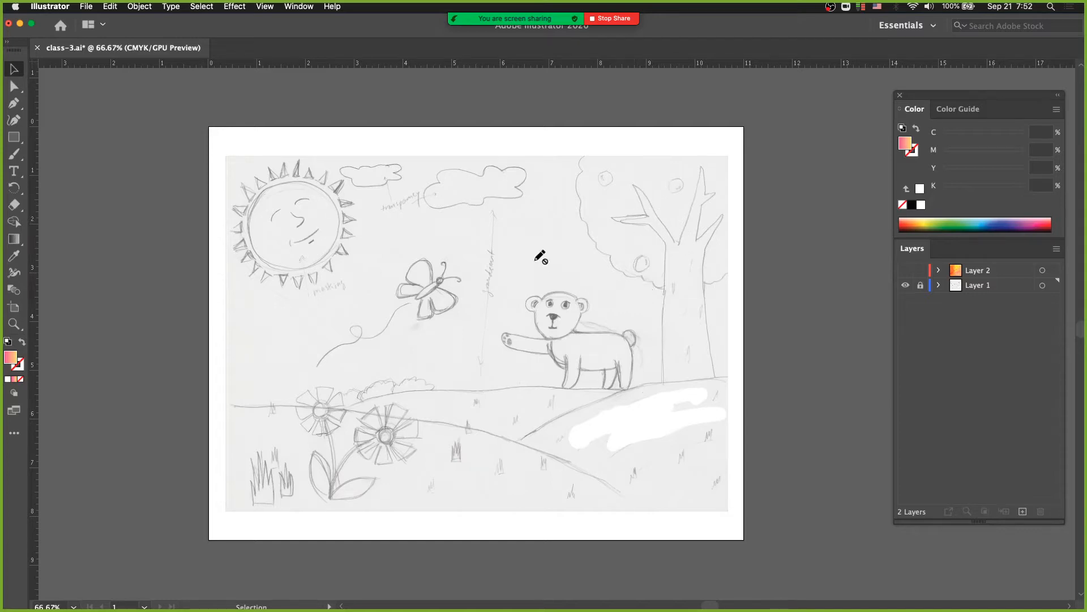
Make Layer 2 active and visible, and move its orange watercolor image away to the artboard's lower-left edge
click(17, 154)
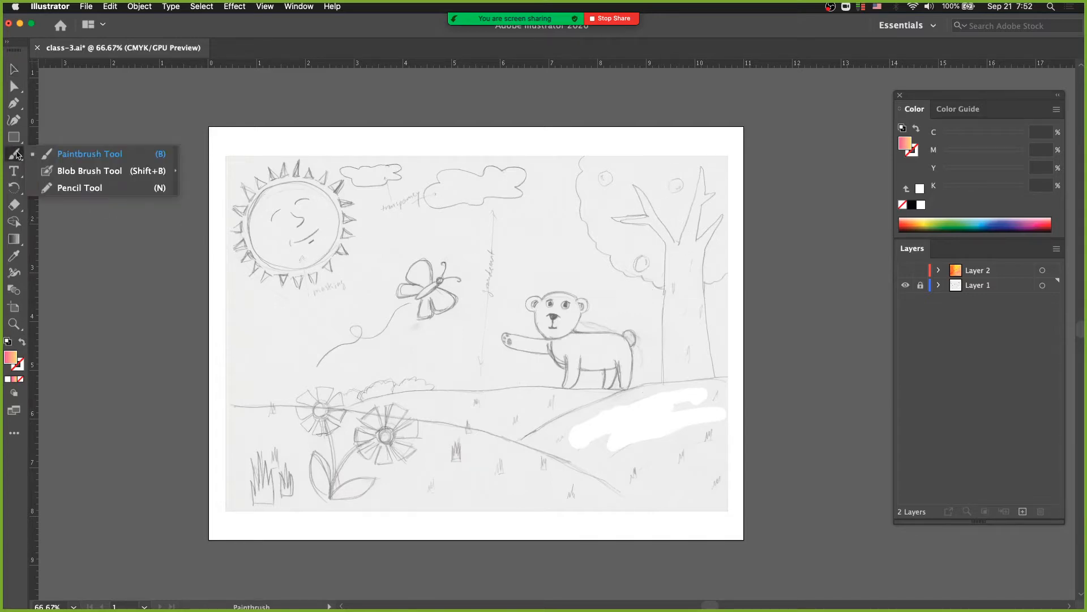
click(79, 187)
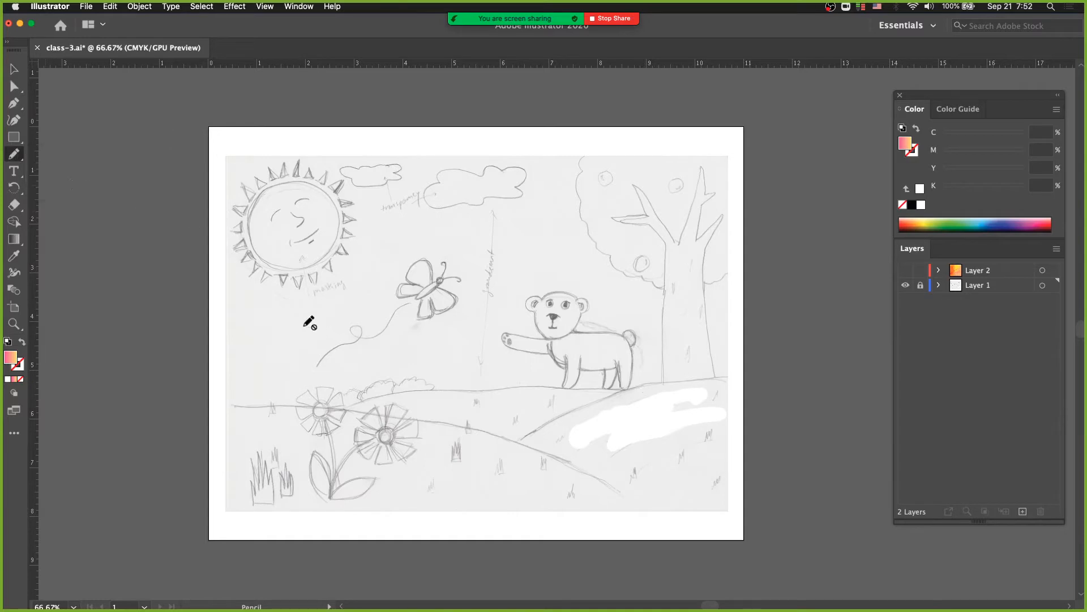
click(1031, 275)
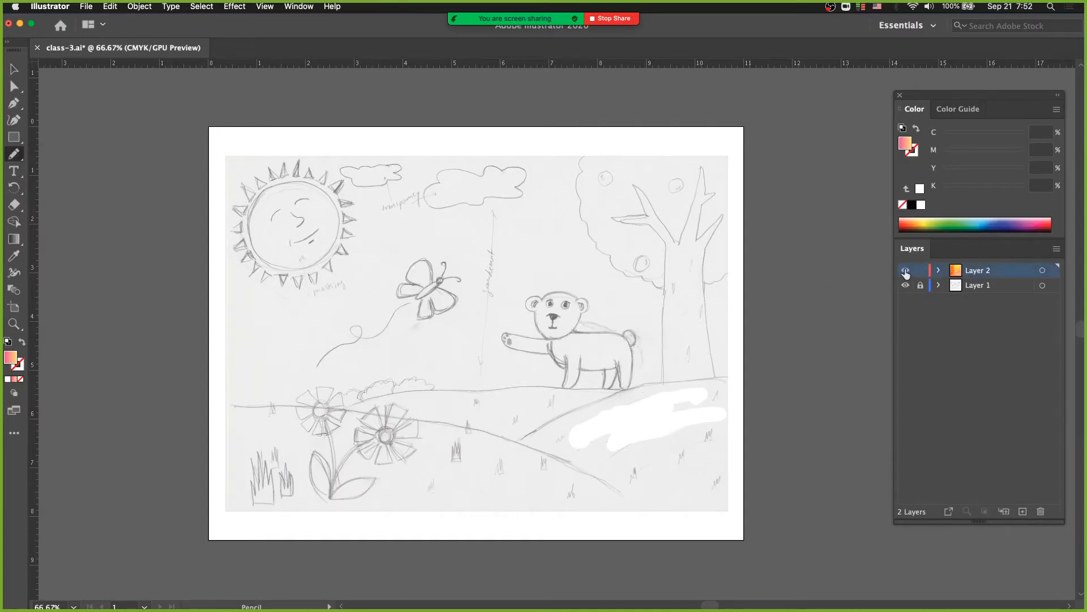
click(906, 272)
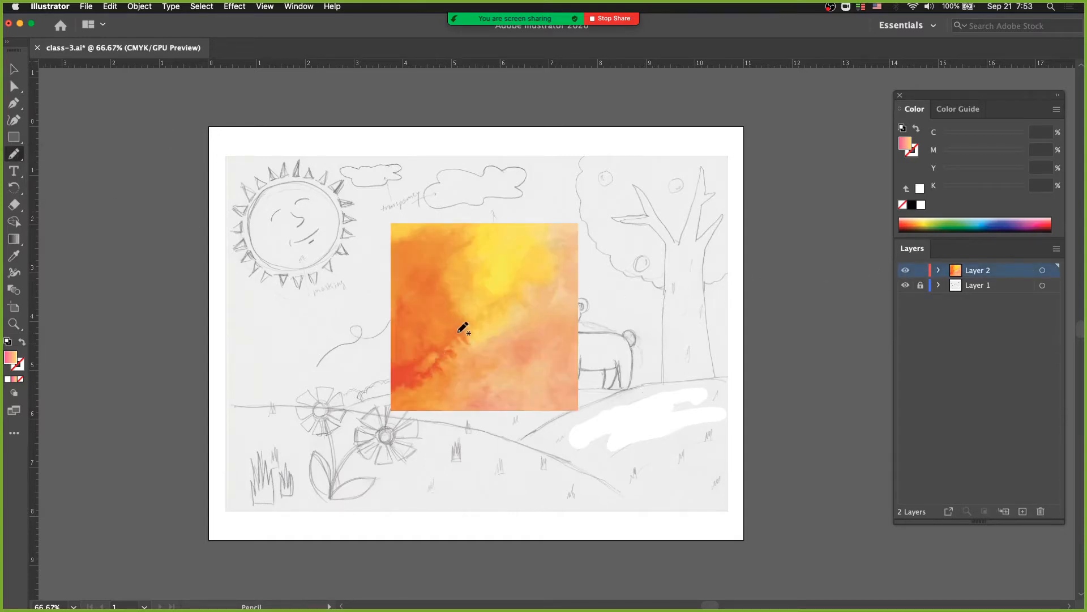
key(v)
drag(449, 334, 144, 446)
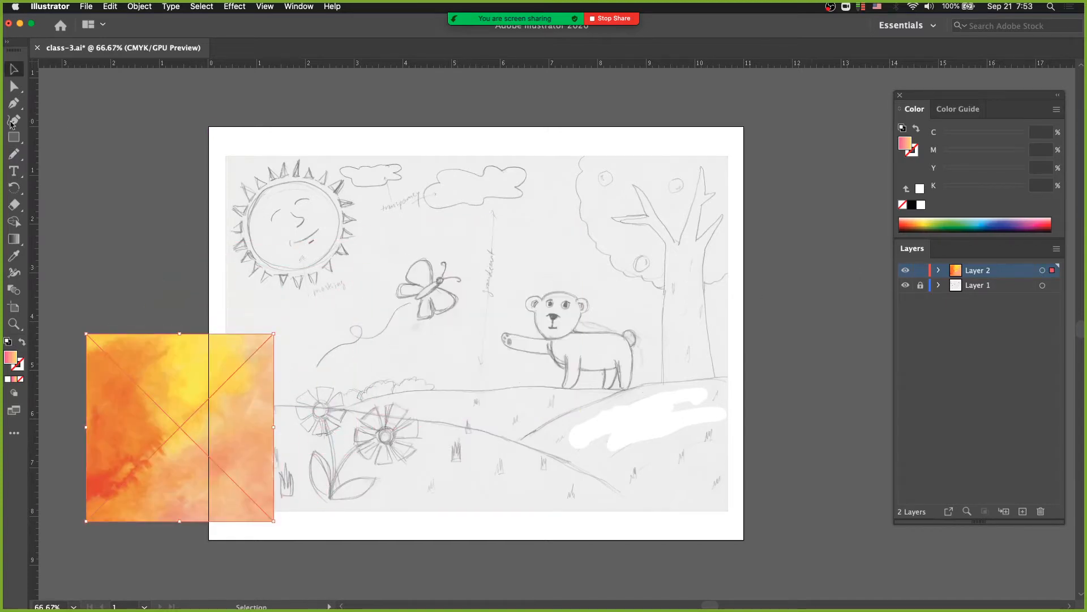
Trace the outline of the larger cloud on Layer 2 with the Pencil tool
click(14, 154)
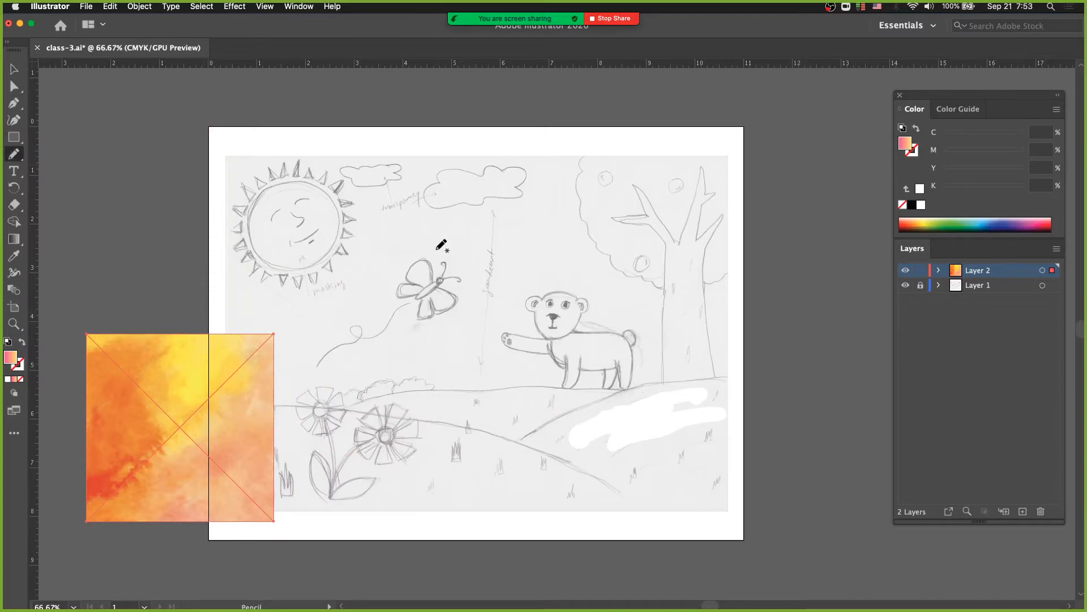
mouse_move(434, 179)
mouse_down()
mouse_move(446, 208)
mouse_move(473, 207)
mouse_move(525, 194)
mouse_move(529, 177)
mouse_move(499, 159)
mouse_up()
mouse_move(453, 179)
mouse_down()
mouse_move(704, 290)
mouse_move(682, 277)
mouse_move(626, 301)
mouse_up()
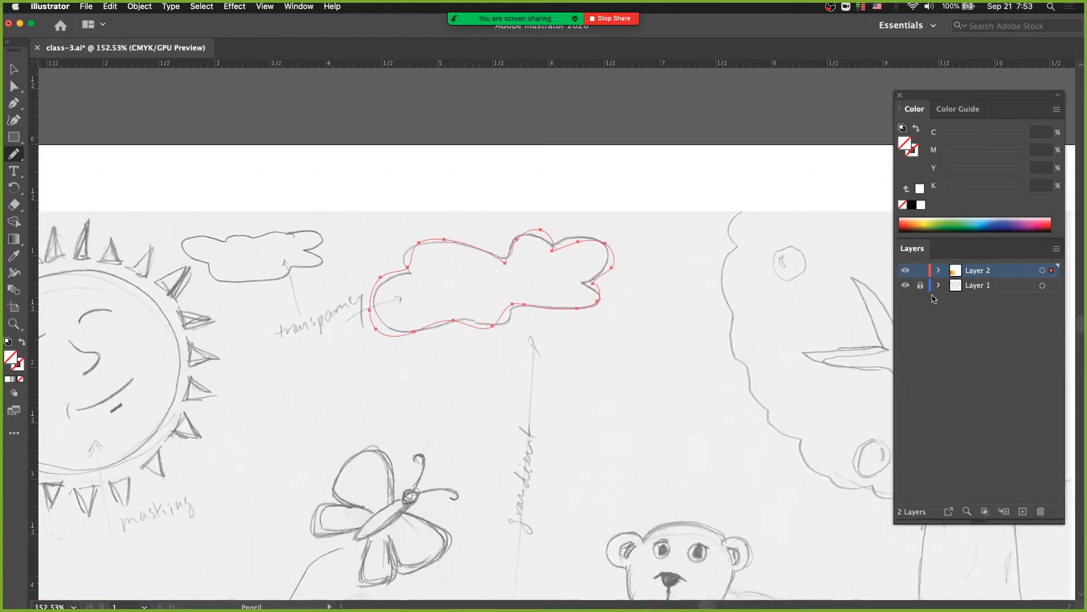
Hide Layer 1, paint a wavy freehand Paintbrush stroke beside the traced cloud, and show Layer 1 again
click(907, 287)
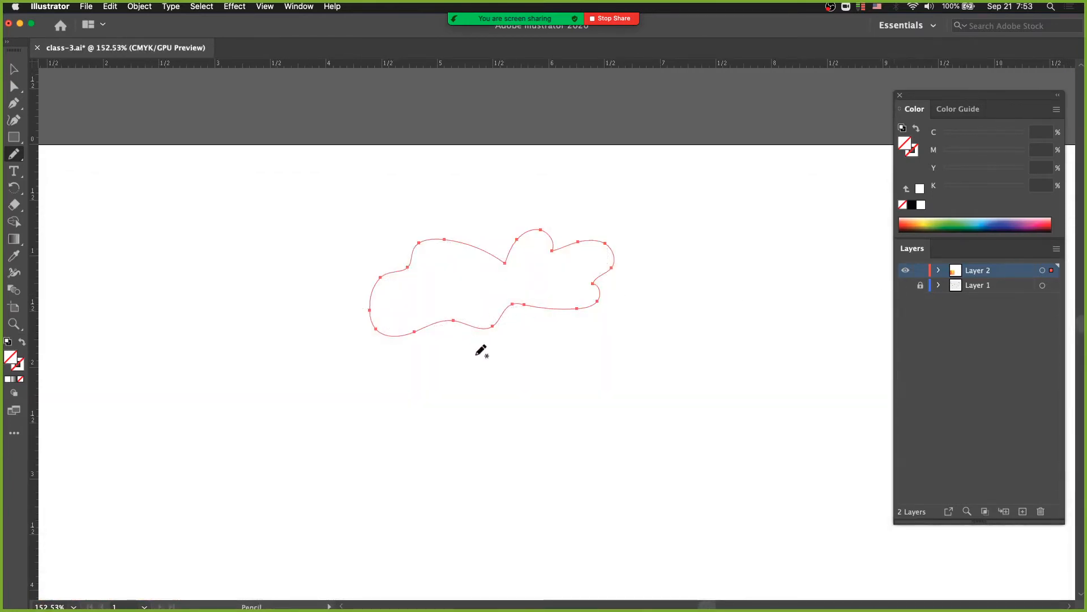
alt+click(449, 301)
click(14, 155)
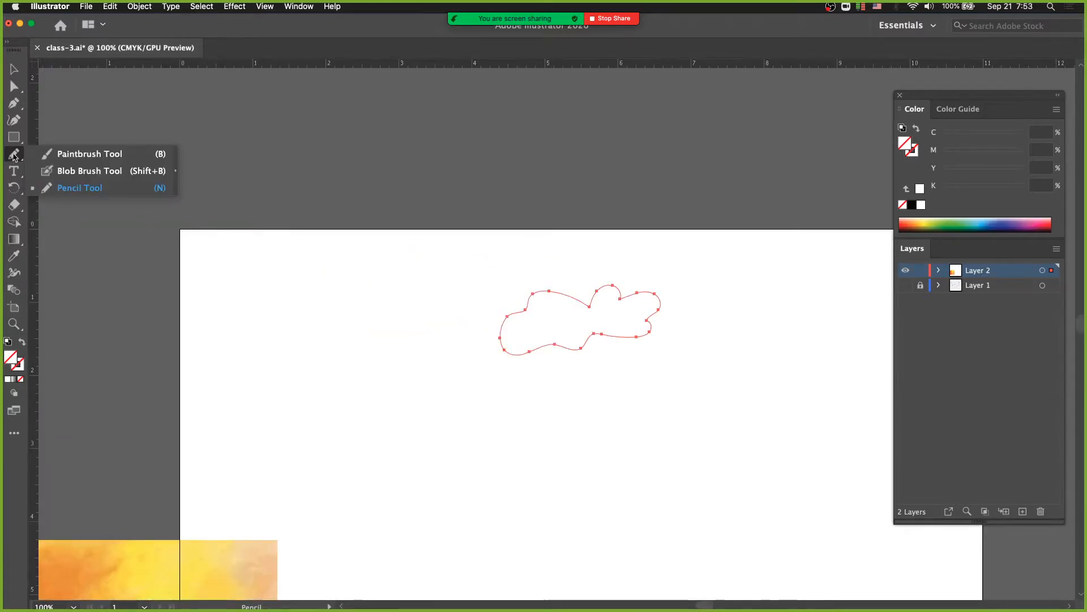
click(57, 153)
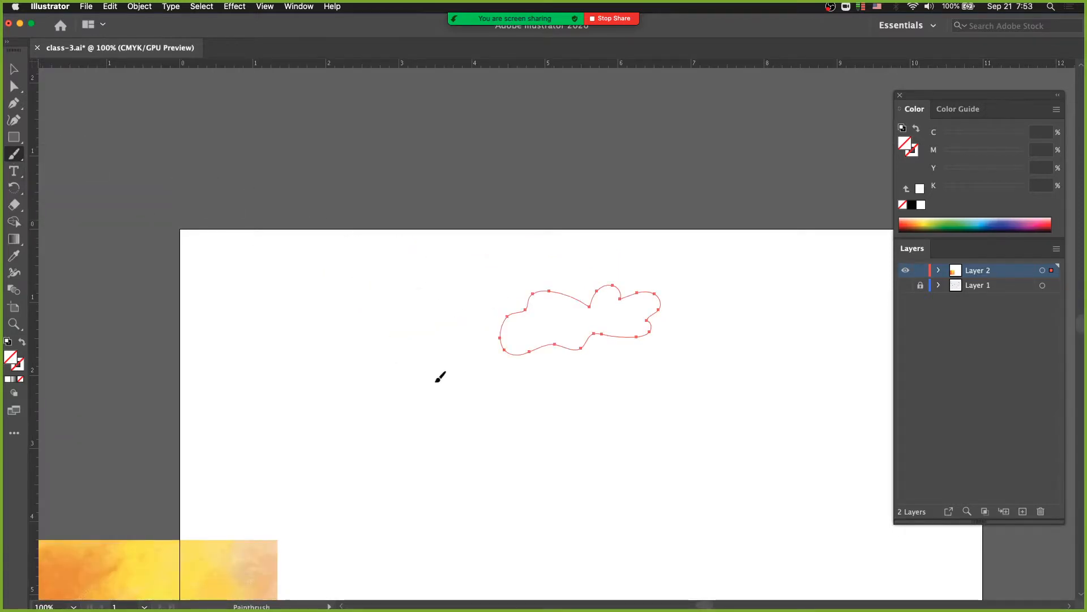
click(460, 394)
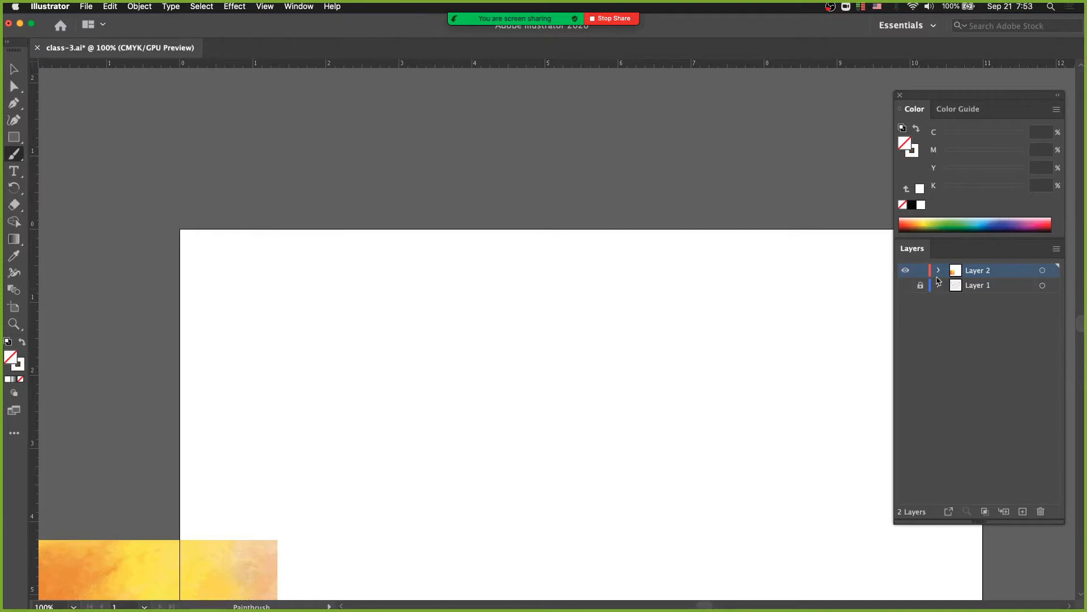
click(905, 286)
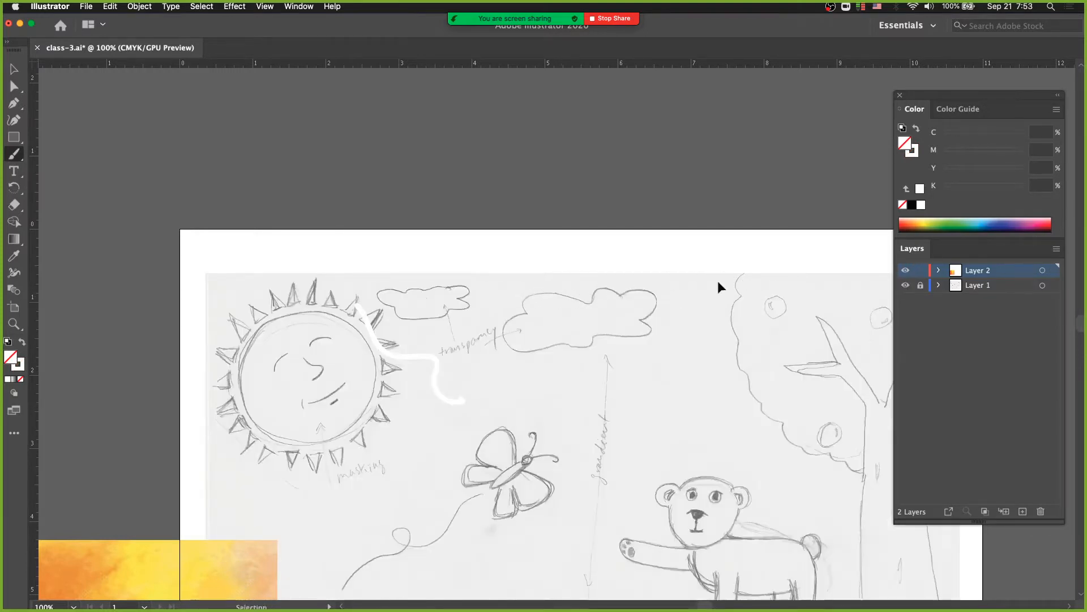
Paint a second curved stroke between the first stroke and the cloud in Outline mode, and return to Preview
key(super+y)
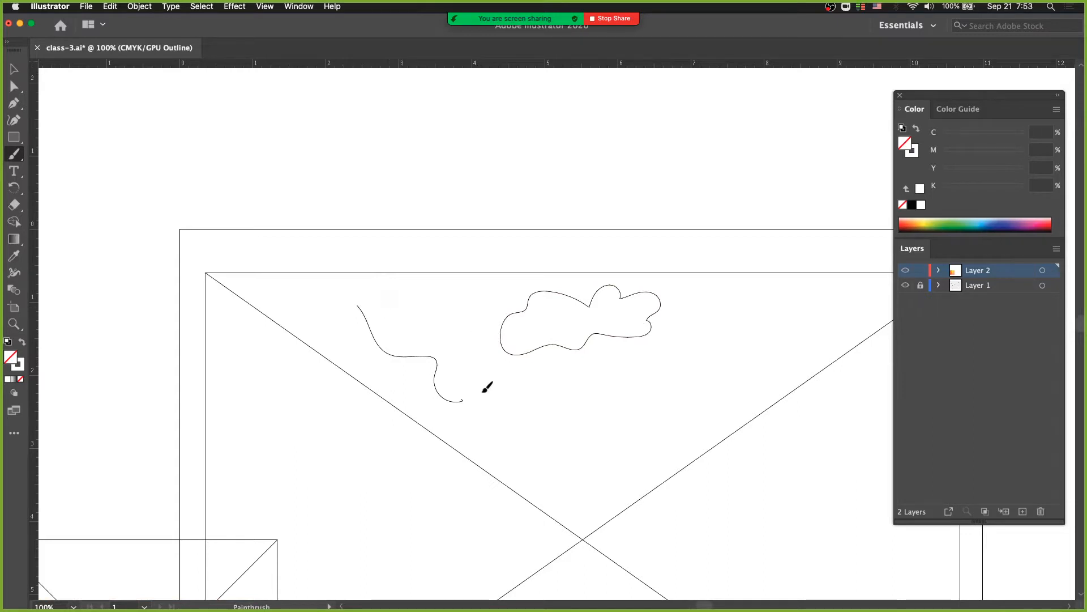
drag(483, 391, 482, 394)
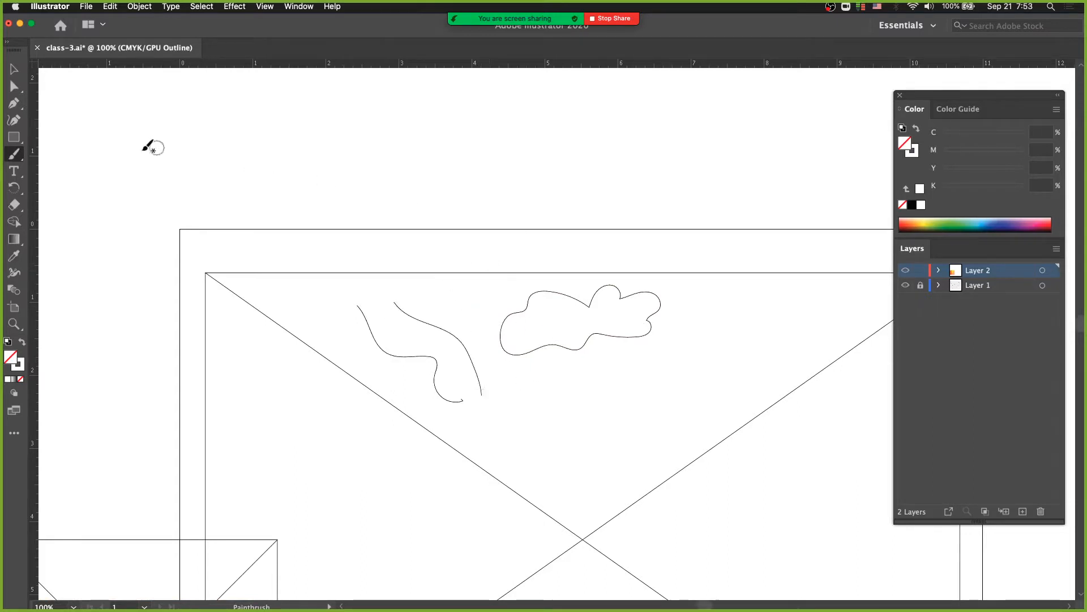
click(265, 7)
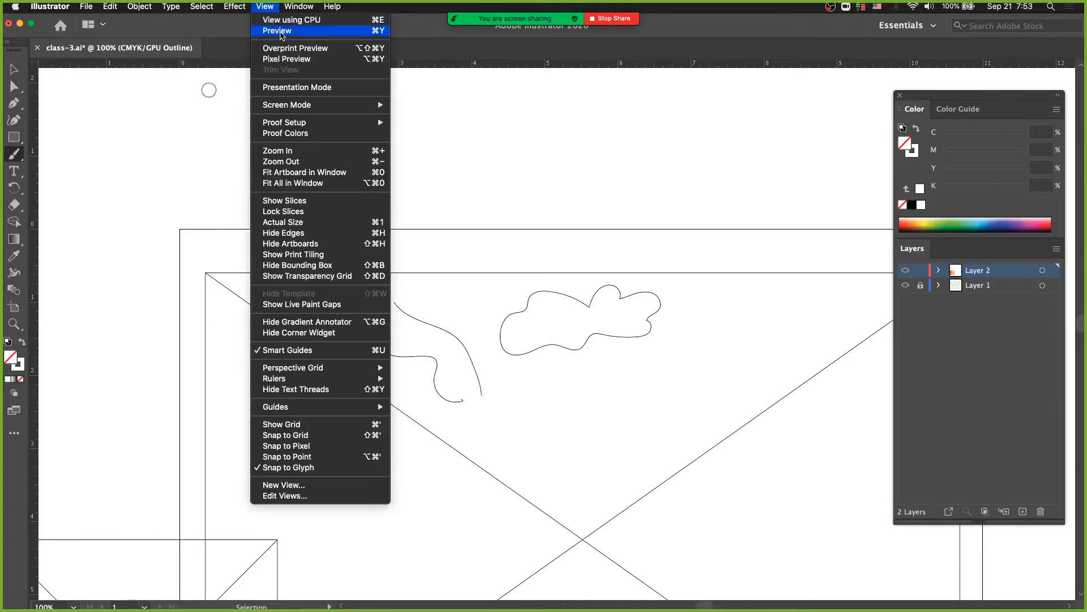
click(278, 31)
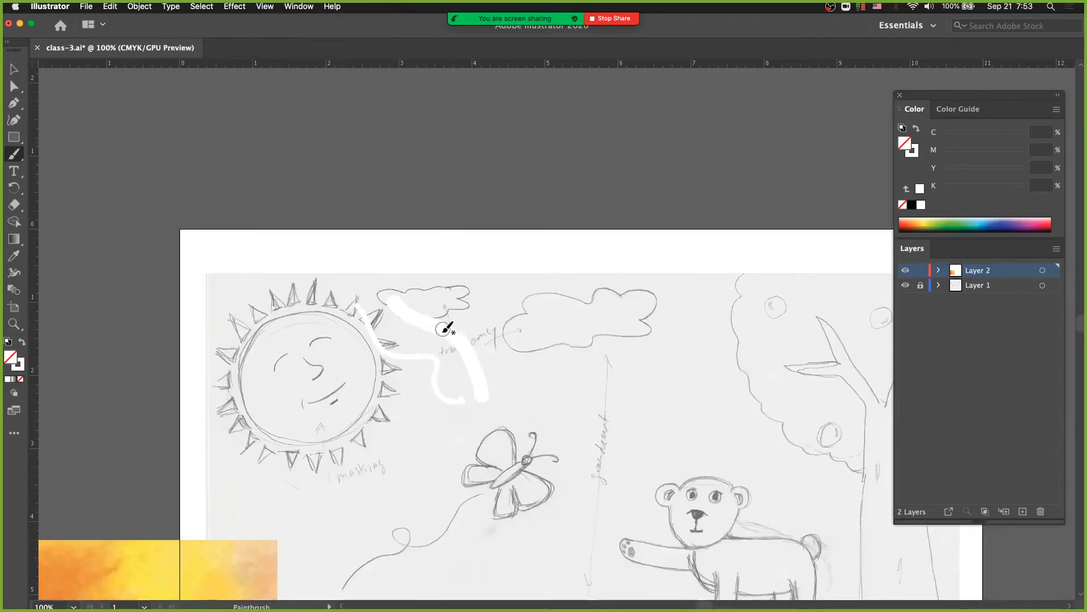
Give the traced cloud path a black stroke and deselect it
key(v)
drag(552, 323, 583, 311)
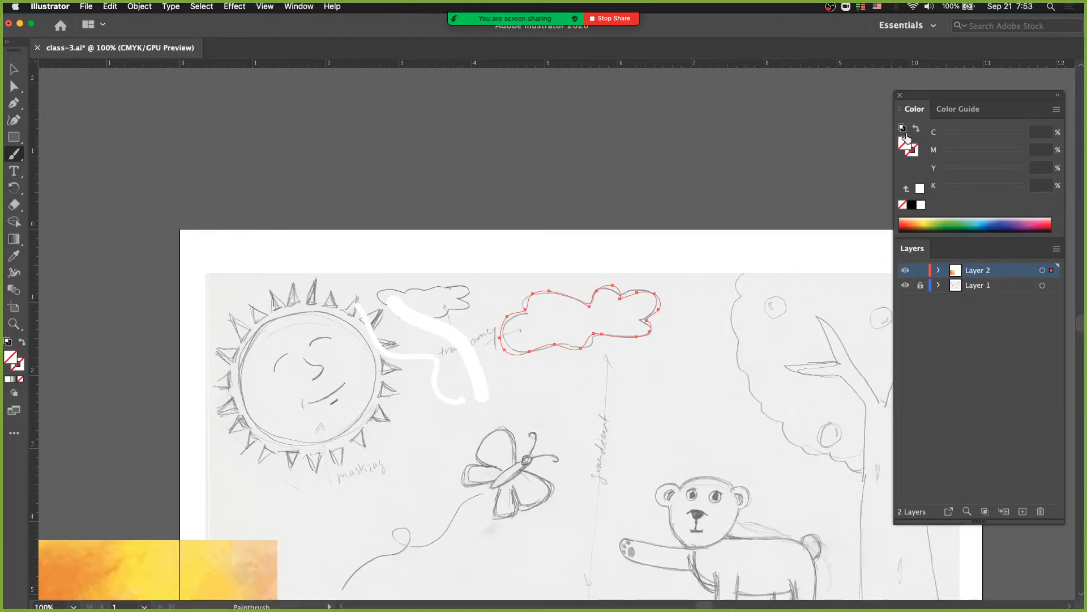
click(917, 157)
click(911, 204)
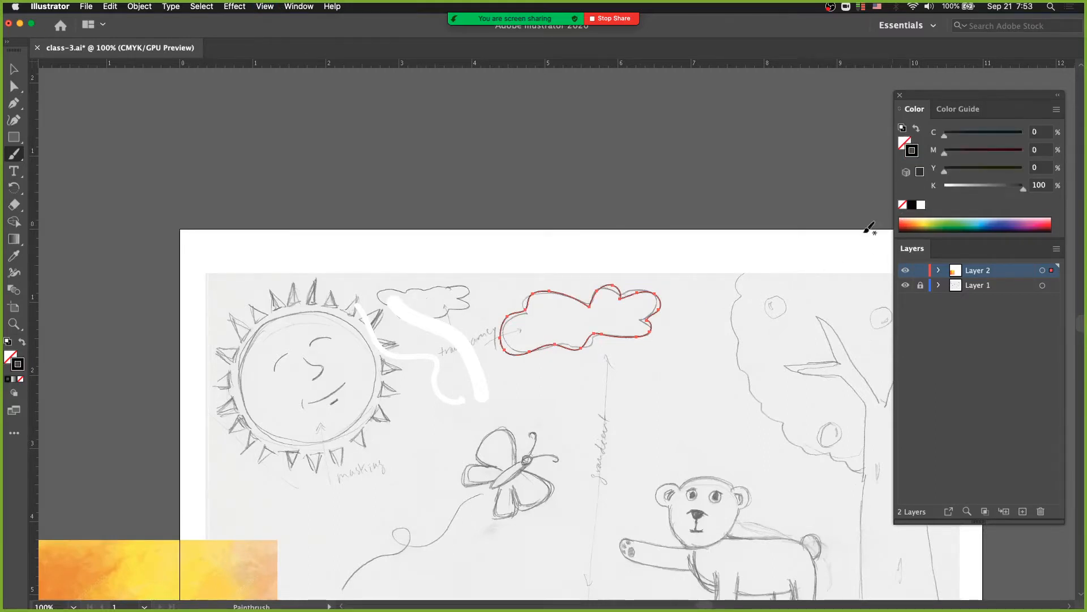
click(540, 261)
Move the thicker white brush stroke slightly upward over the small cloud and increase the brush size
drag(447, 339, 442, 322)
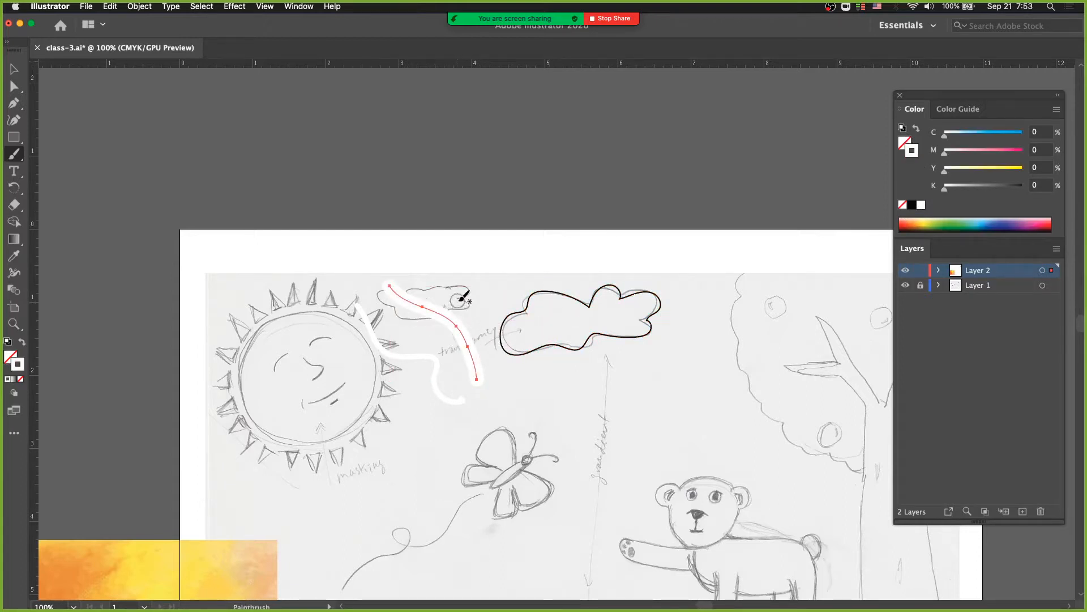
key(bracketright)
key(bracketright)
key(bracketright)
key(bracketright)
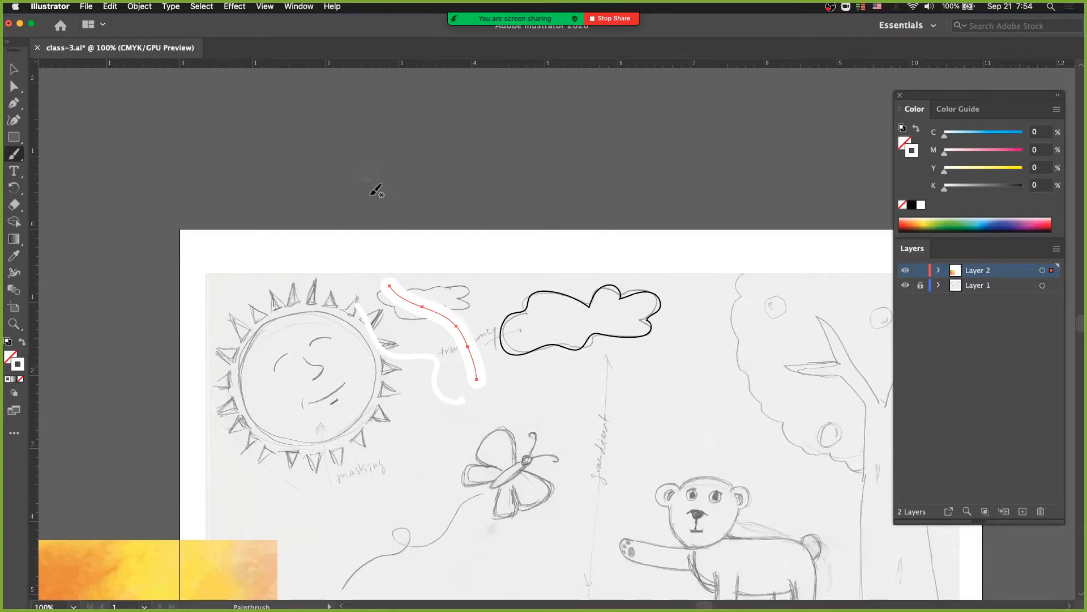
Show the Brushes collection, enlarge its list, and apply the rough, charcoal-like art brush to the selected white stroke
key(v)
click(172, 7)
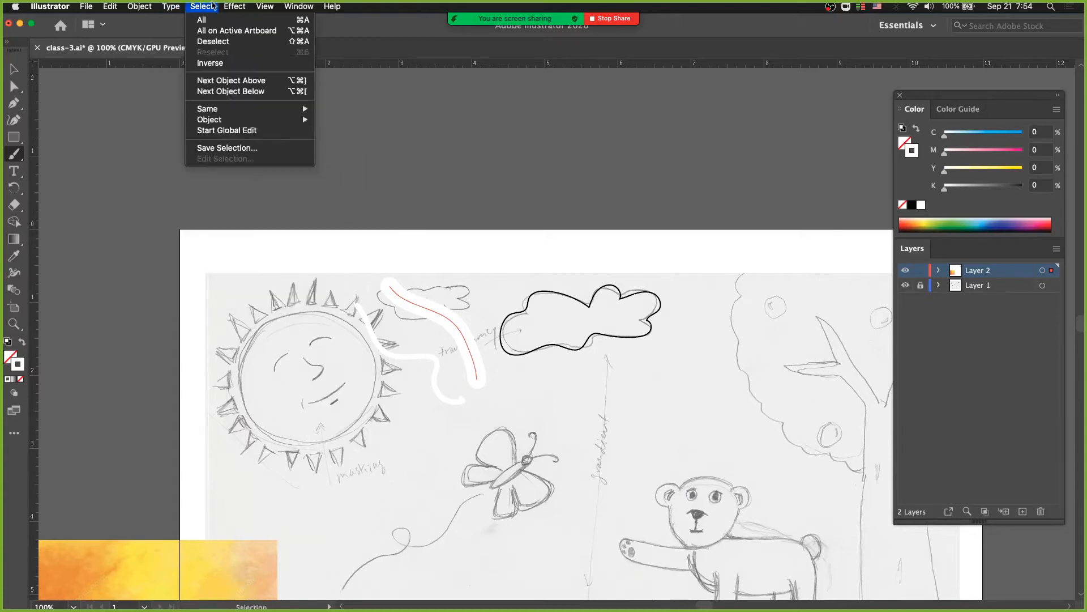
mouse_move(289, 7)
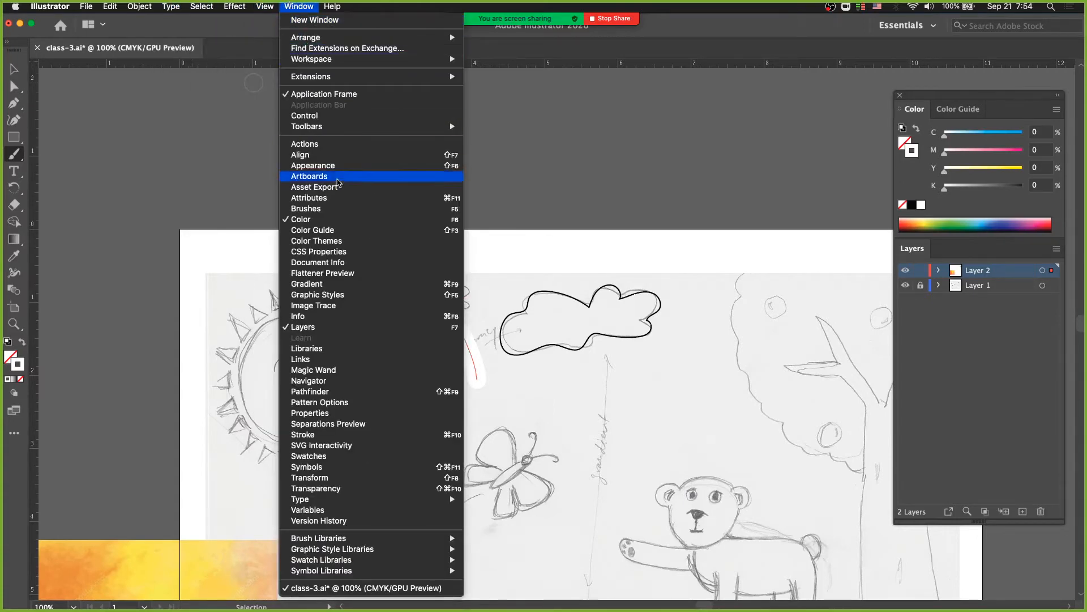
click(352, 210)
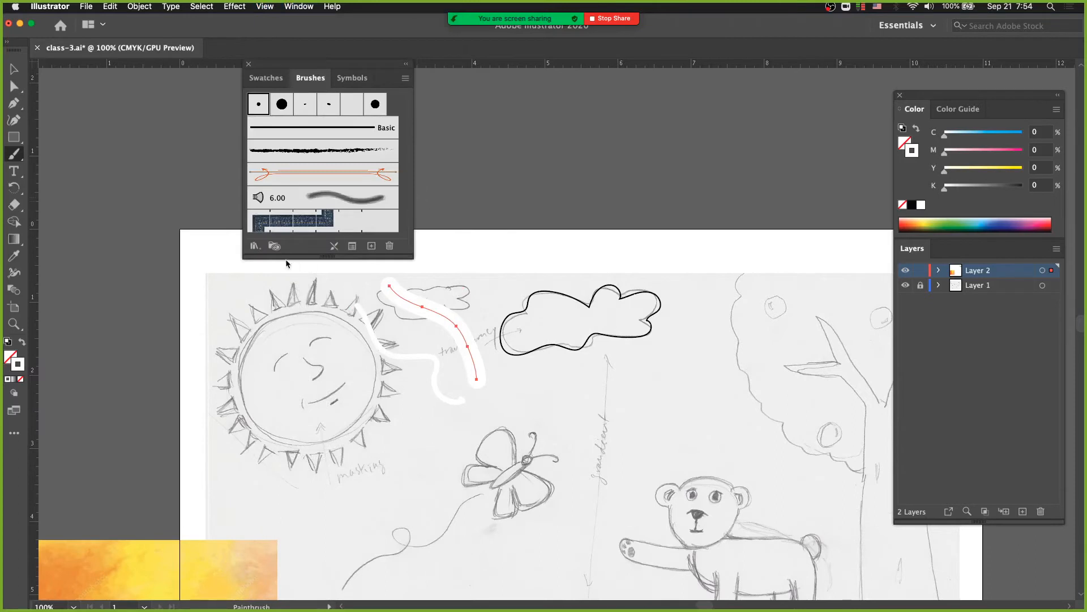
drag(289, 257, 289, 351)
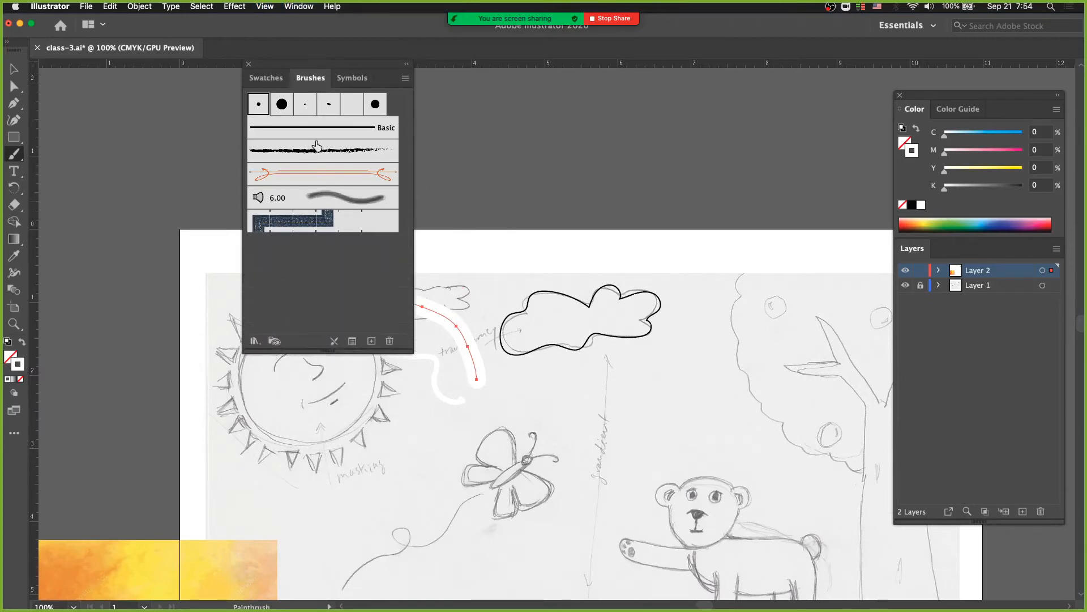
click(337, 150)
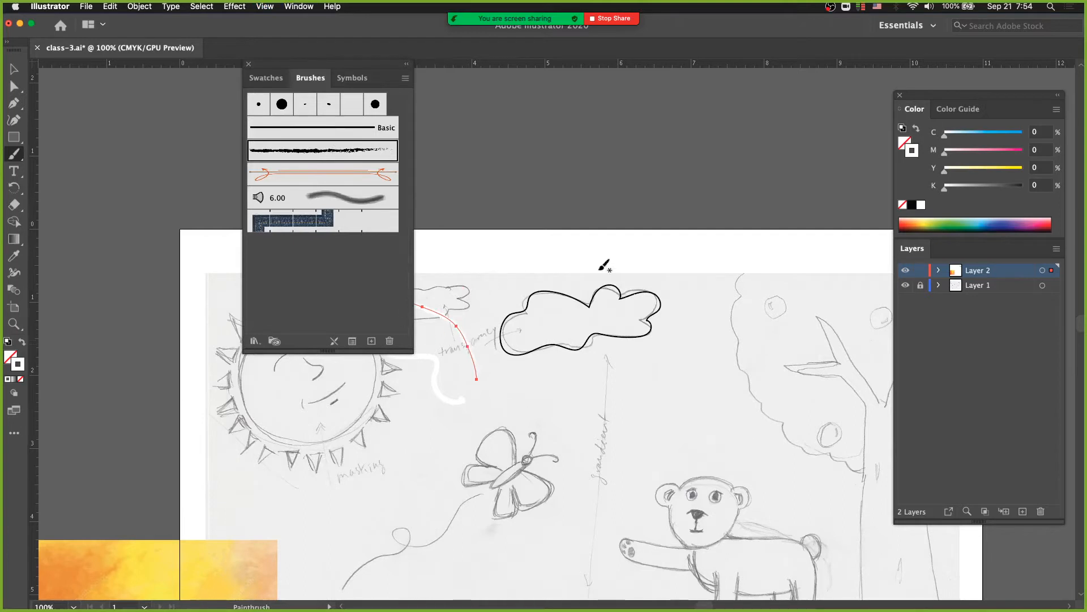
Set the selected charcoal stroke's color to black, move it up beyond the artboard's upper edge above the traced cloud, and deselect it
click(912, 205)
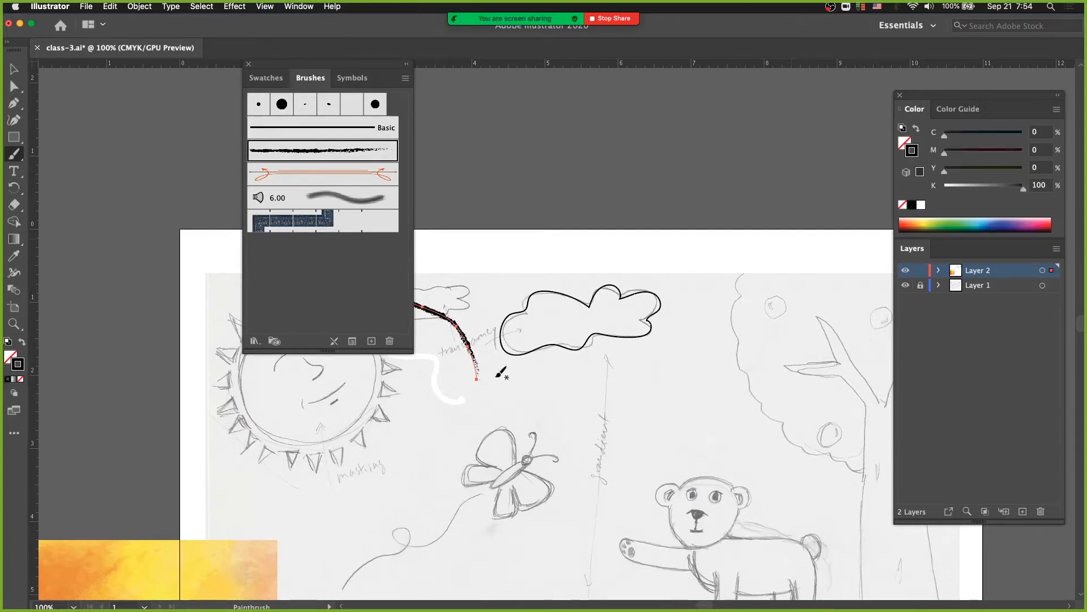
key(v)
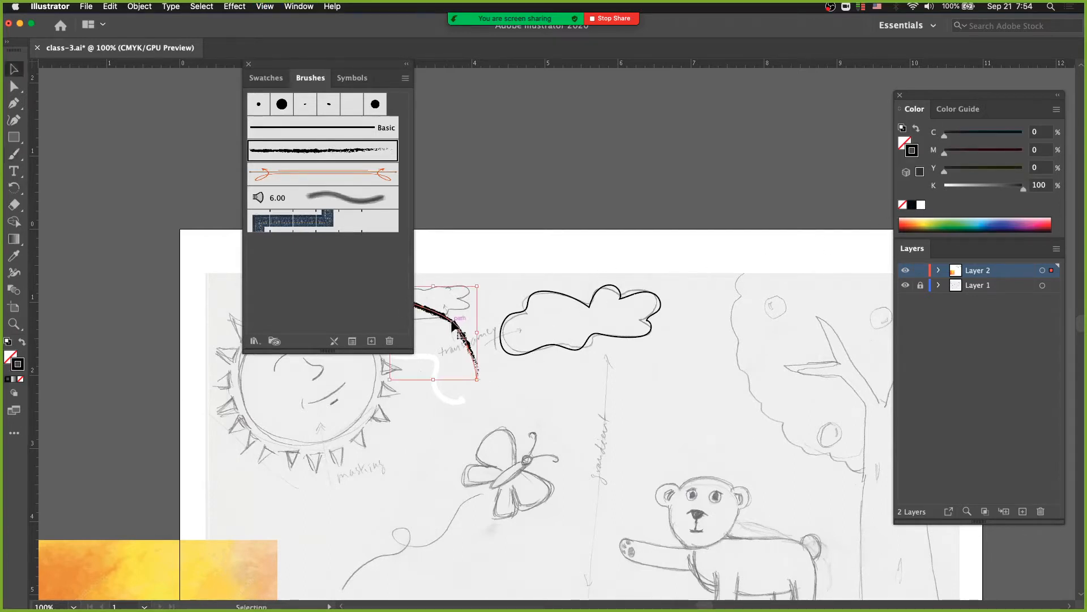
mouse_move(452, 328)
mouse_down()
mouse_move(499, 227)
mouse_move(510, 233)
mouse_up()
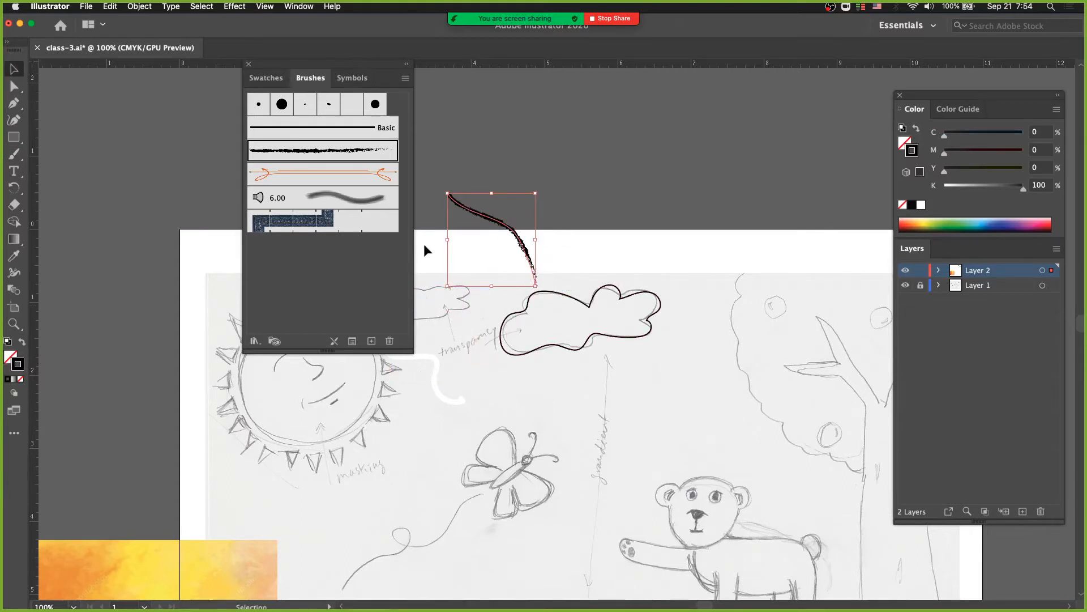
click(447, 267)
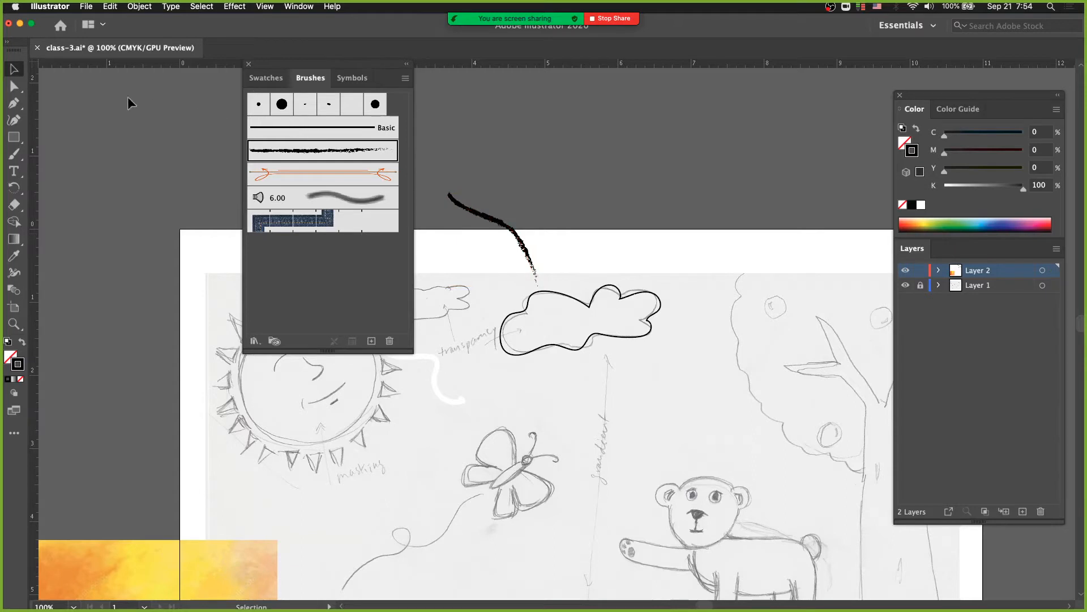
Paint four practice strokes below the traced cloud with the Paintbrush and the black charcoal-like art brush
click(14, 154)
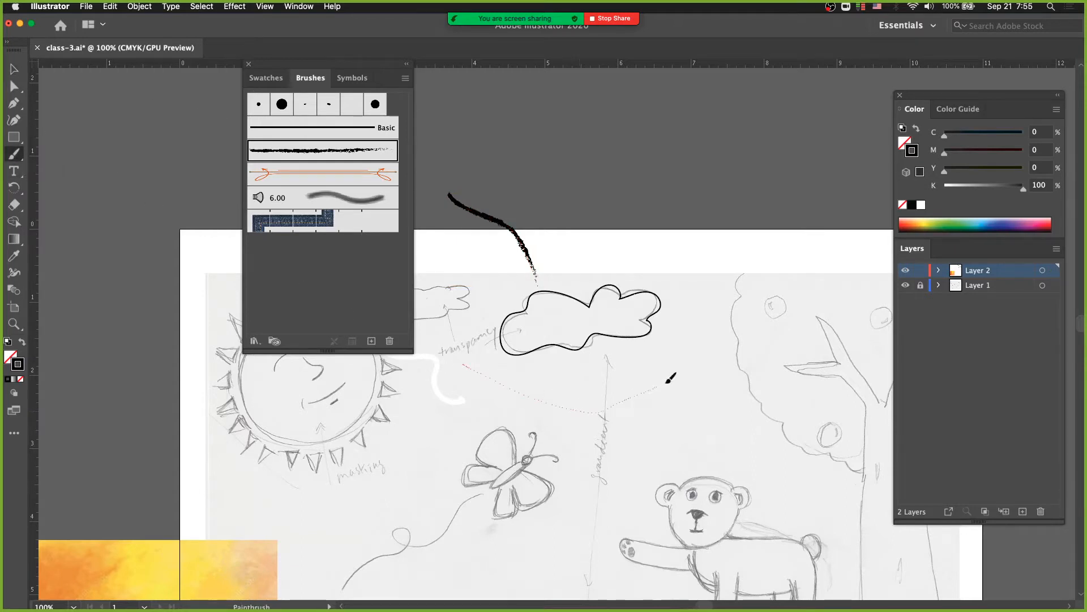
drag(667, 382, 716, 393)
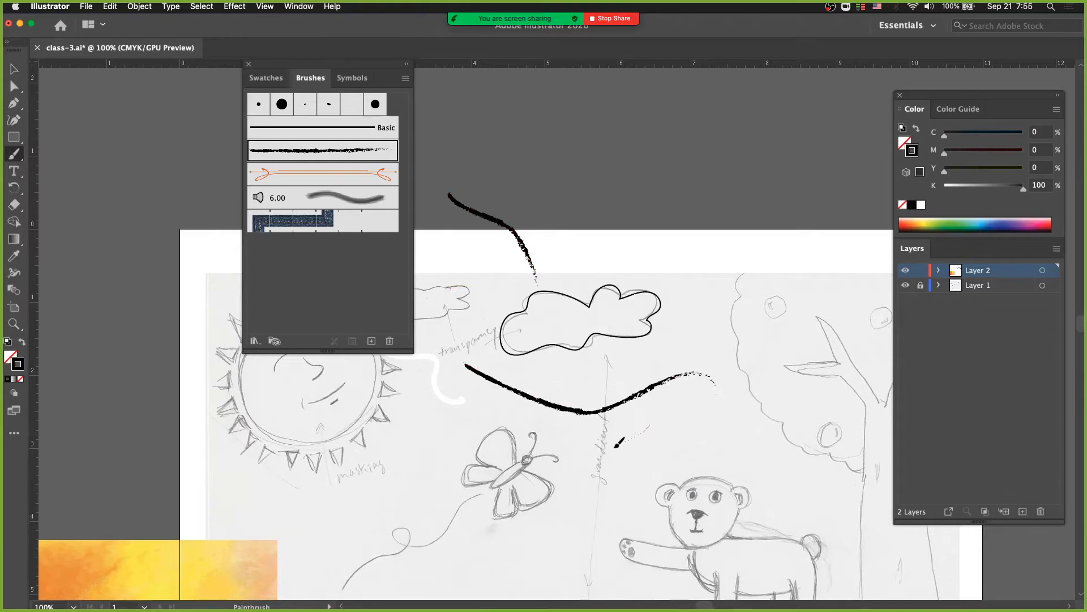
drag(618, 445, 578, 462)
drag(644, 440, 621, 469)
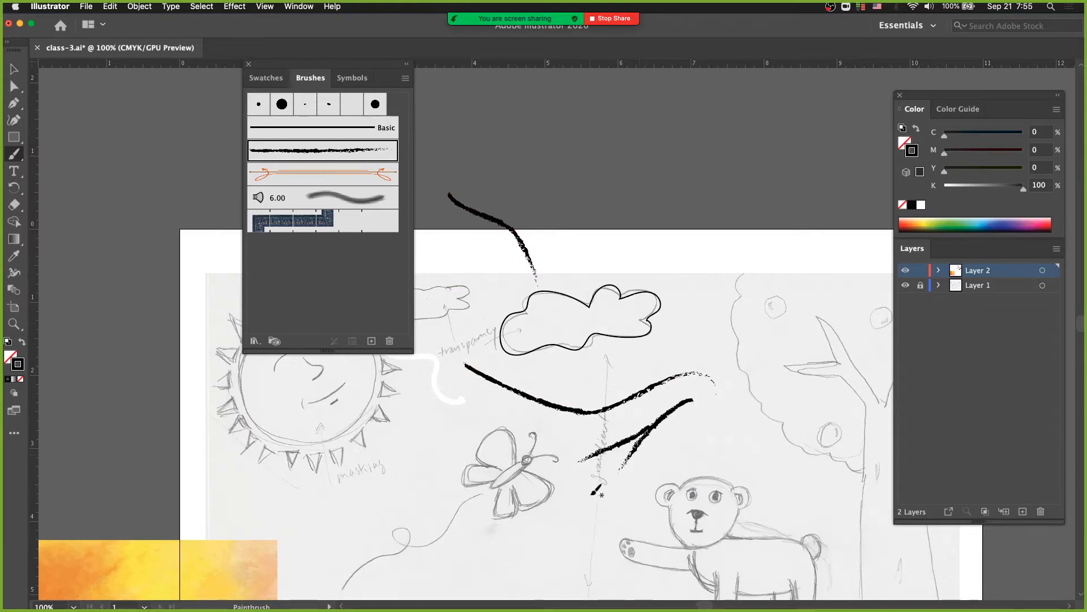
drag(625, 368, 518, 436)
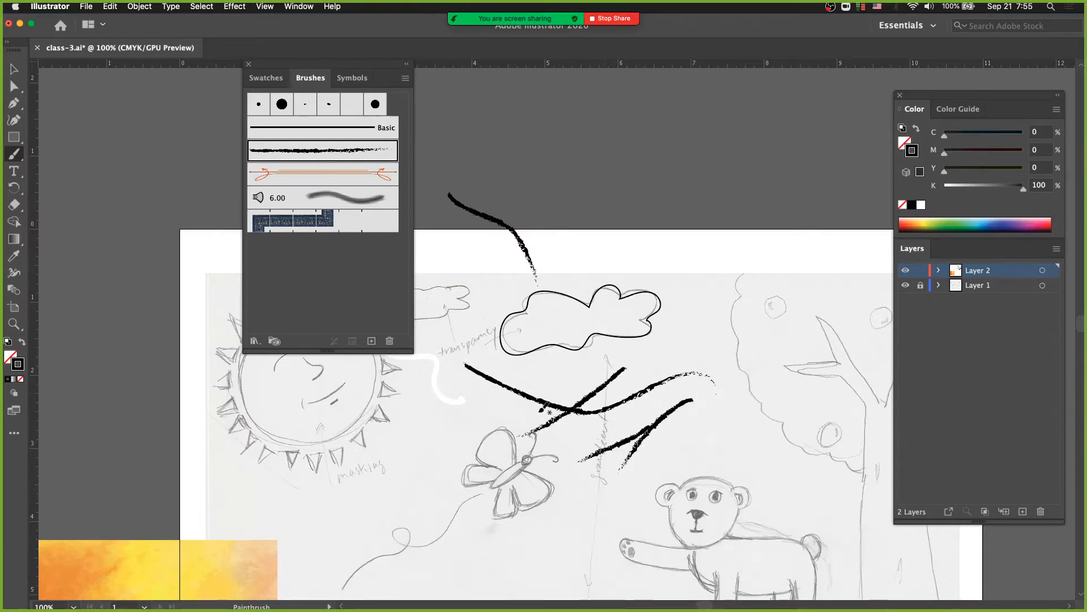
Delete the four practice brush strokes below the traced cloud
key(v)
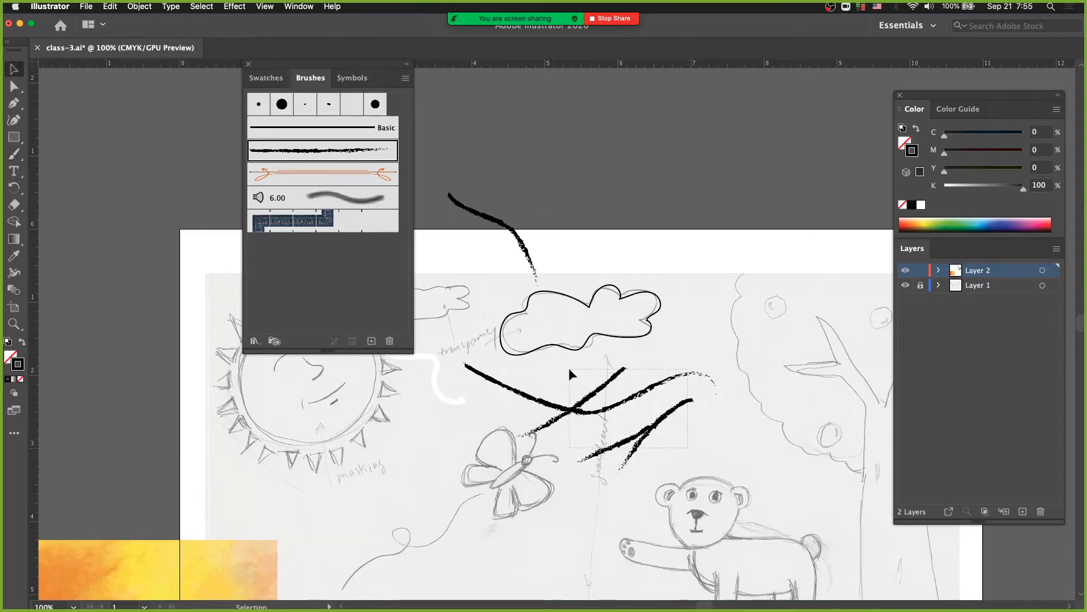
click(587, 412)
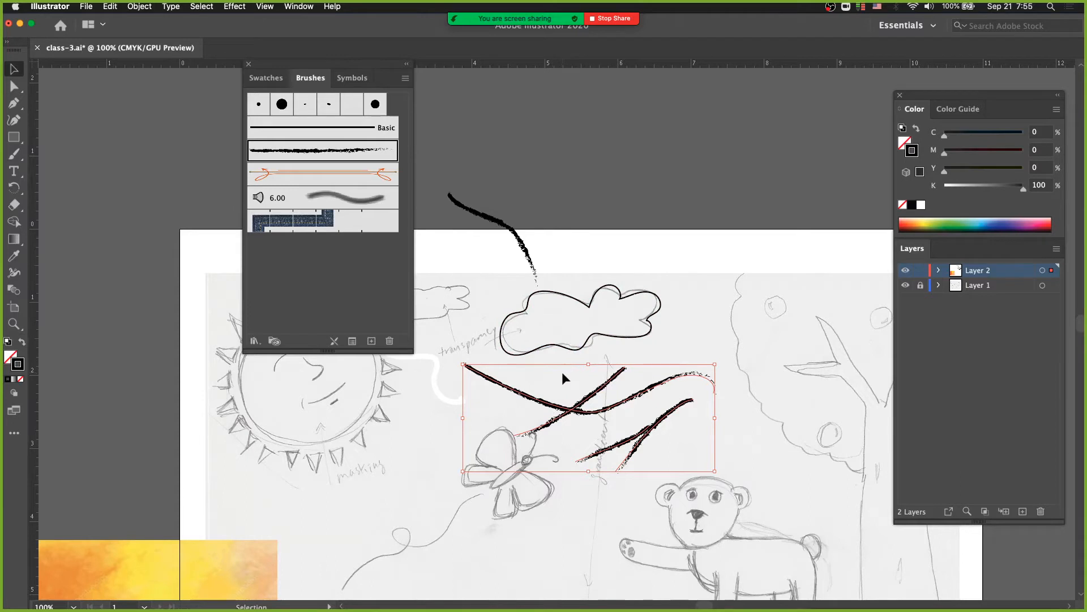
key(Delete)
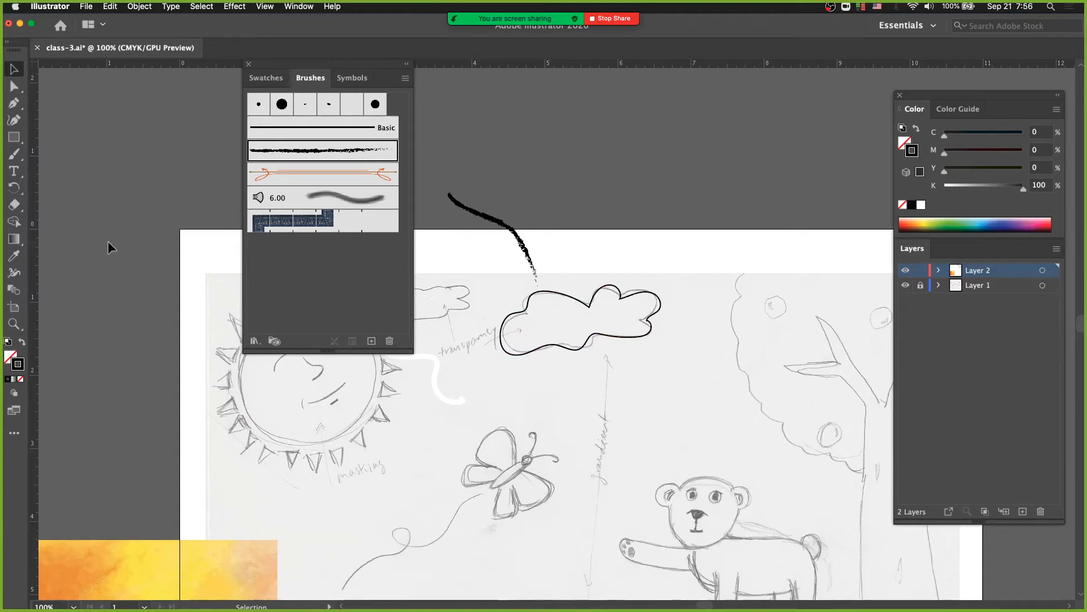
Add the Smooth Tool from the full tool list to the toolbar, directly below the Paintbrush Tool
click(539, 324)
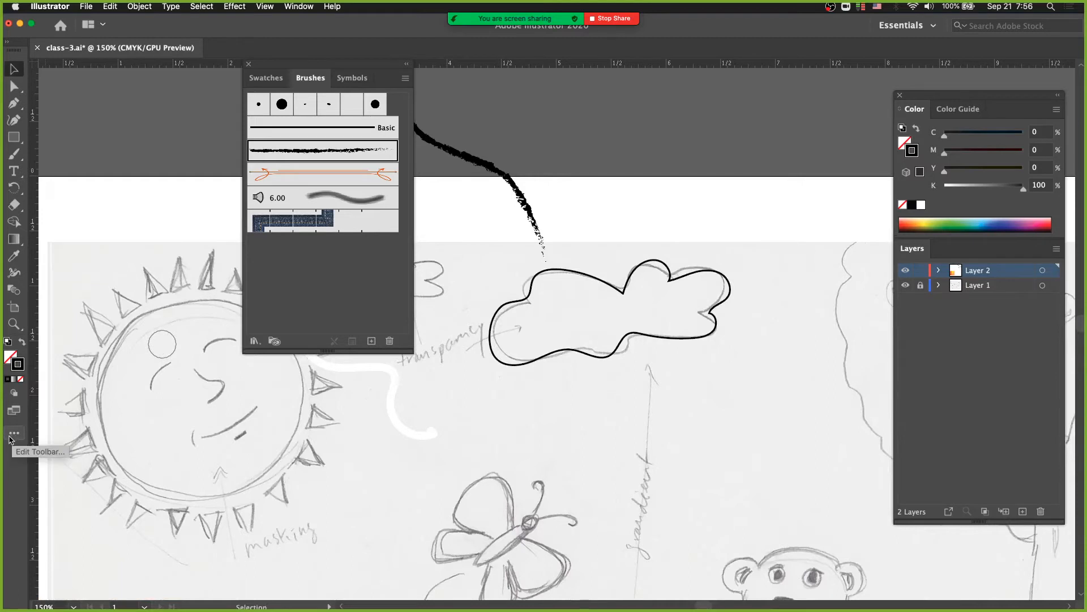
click(13, 435)
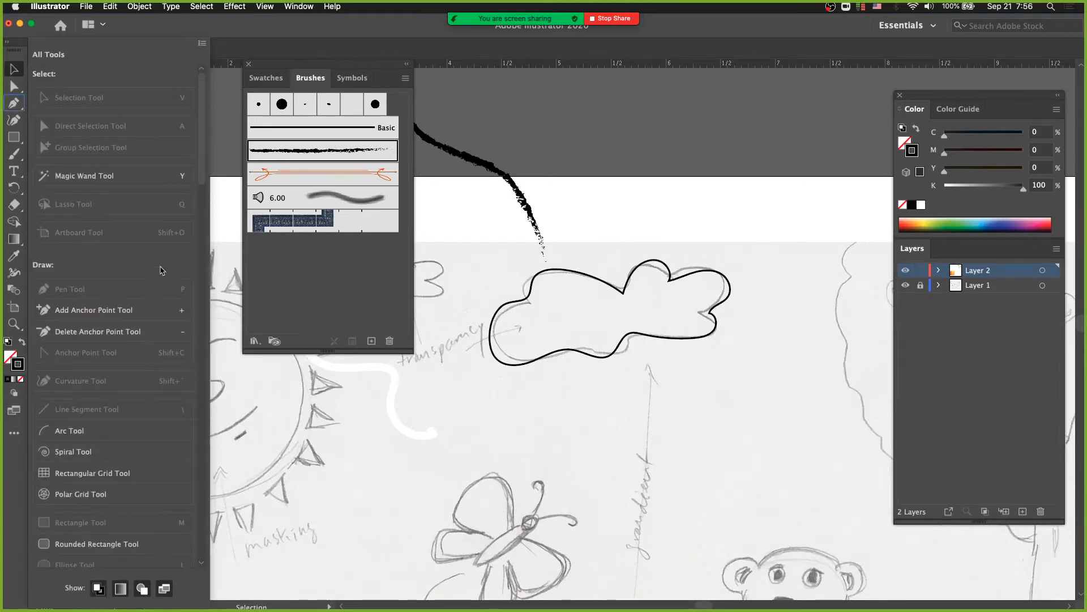
click(15, 433)
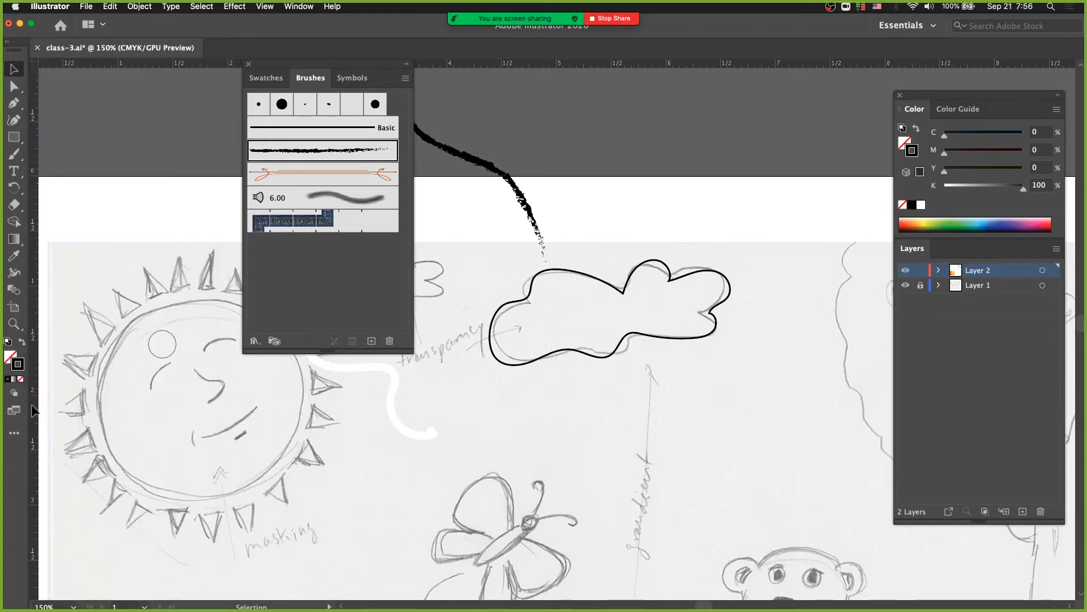
click(13, 436)
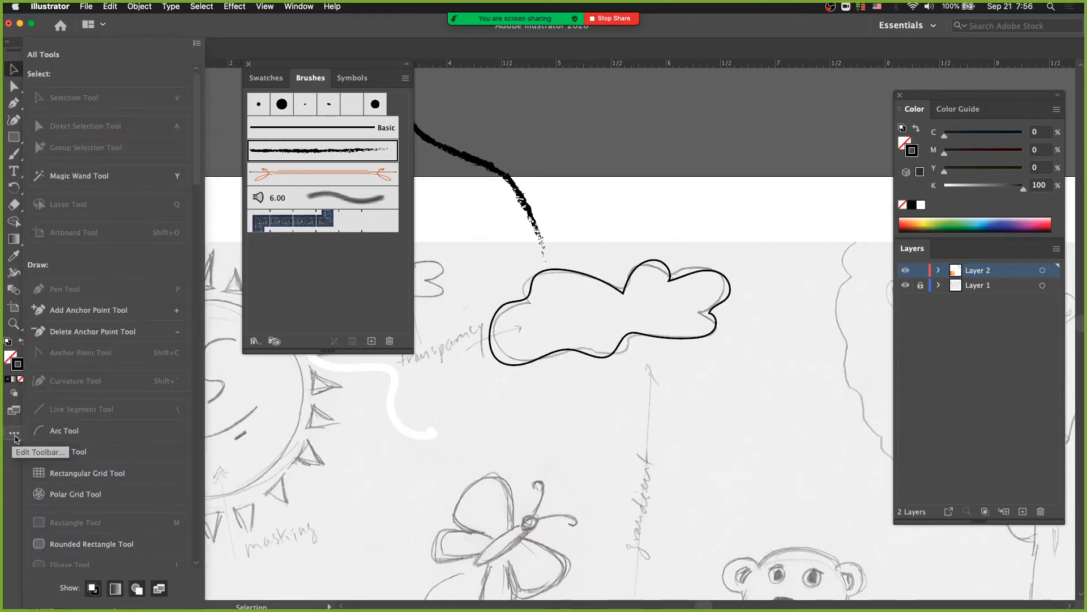
drag(197, 180, 198, 284)
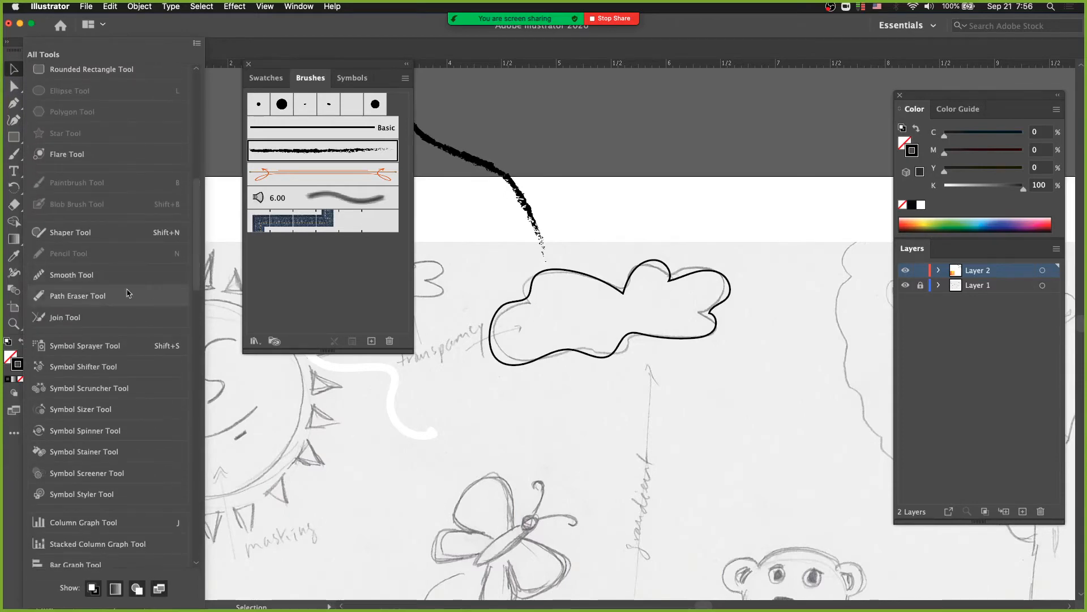
click(67, 279)
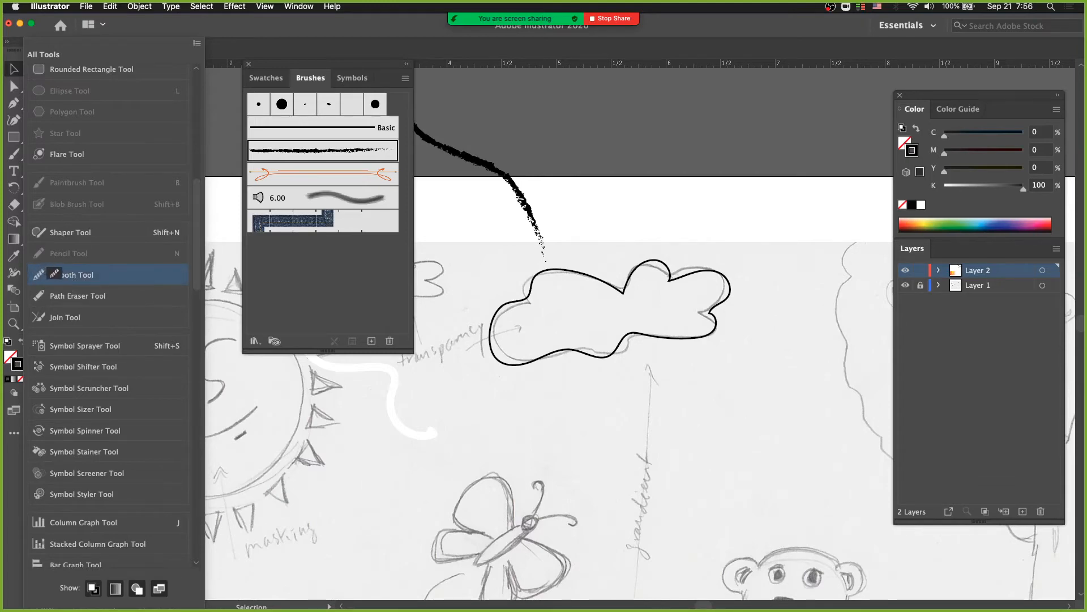
click(12, 155)
mouse_move(64, 269)
mouse_down()
mouse_move(31, 261)
mouse_move(17, 180)
mouse_up()
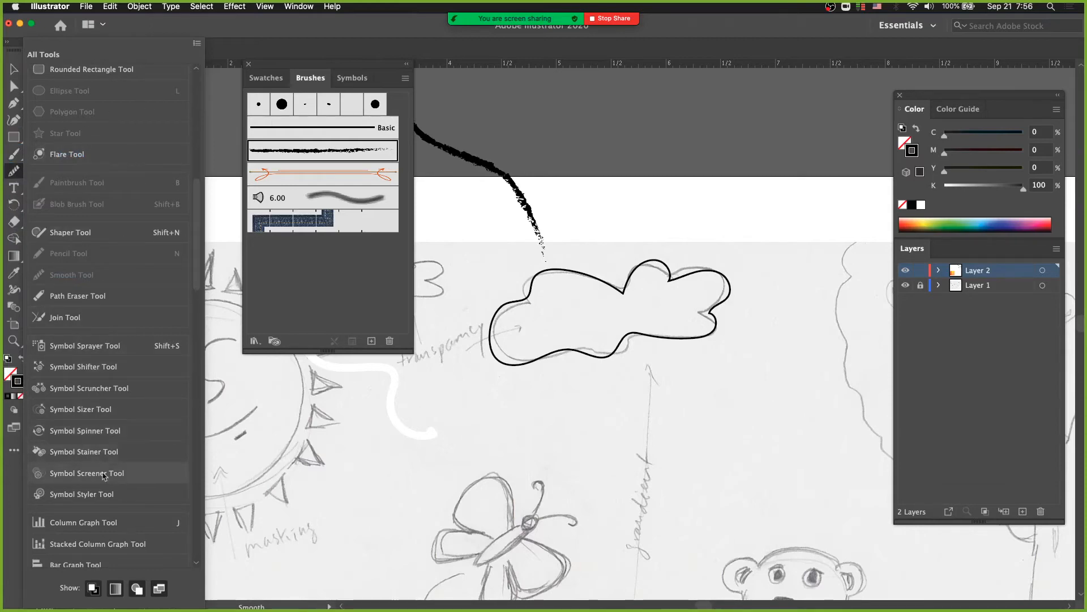
drag(196, 272, 195, 479)
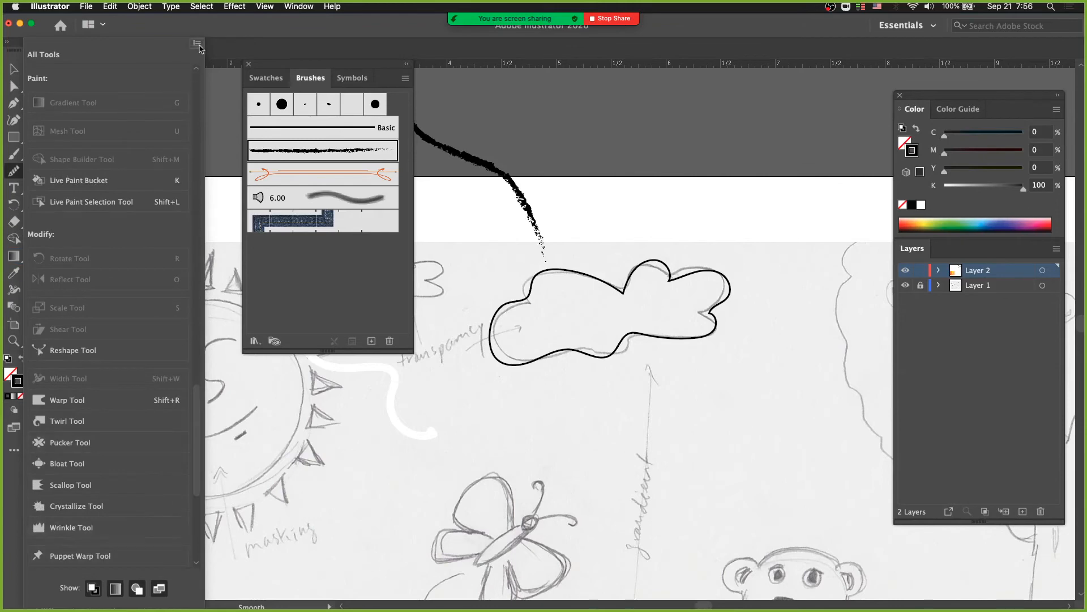
click(197, 45)
click(14, 455)
click(14, 453)
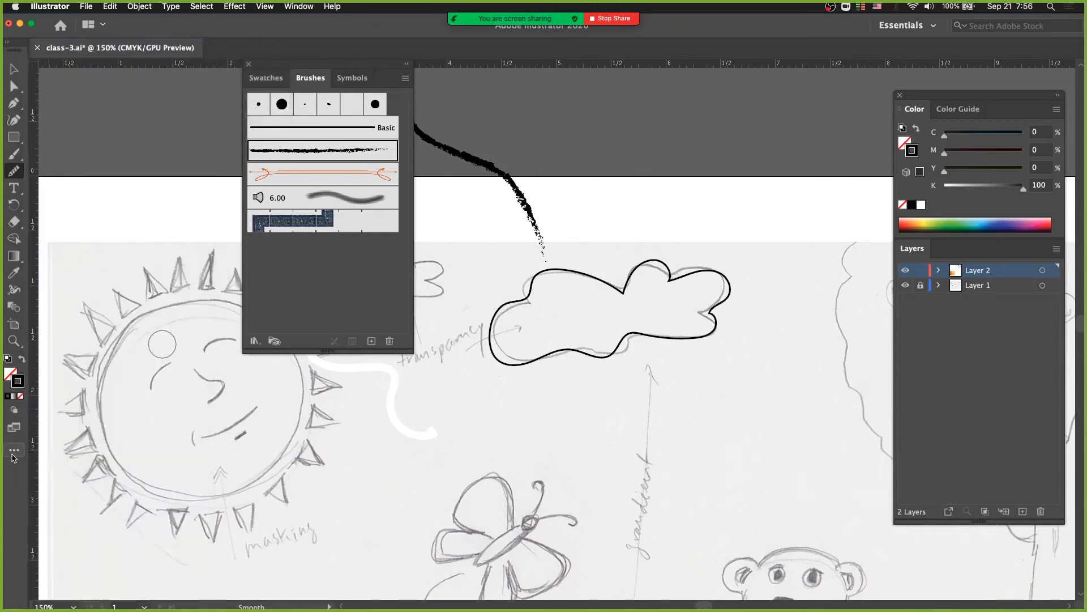
Select the traced cloud path for smoothing and display the artwork in Outline mode
click(14, 171)
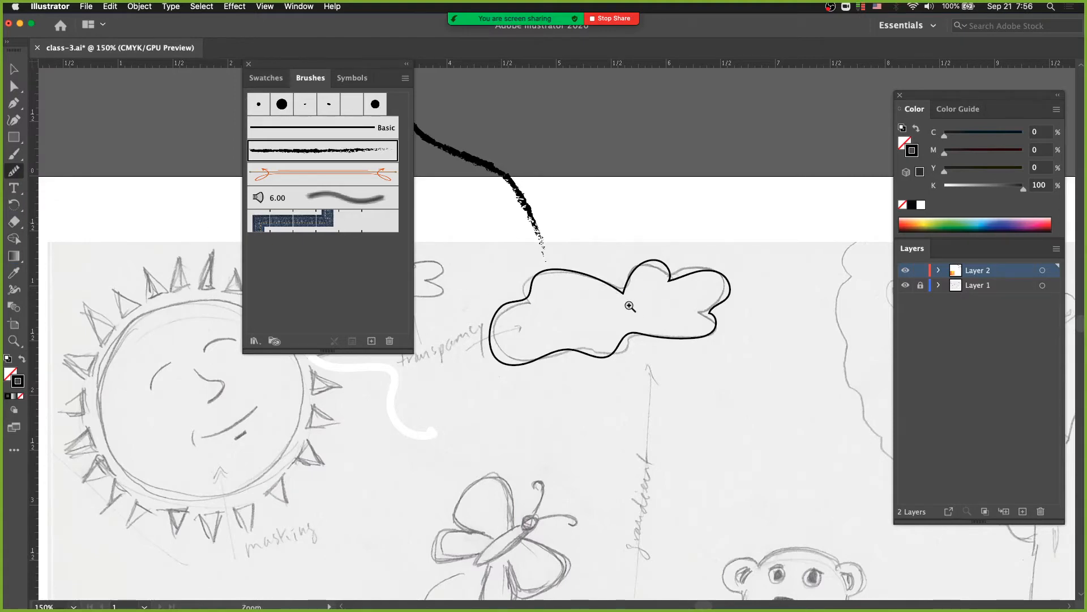
key(super+equal)
super+click(569, 278)
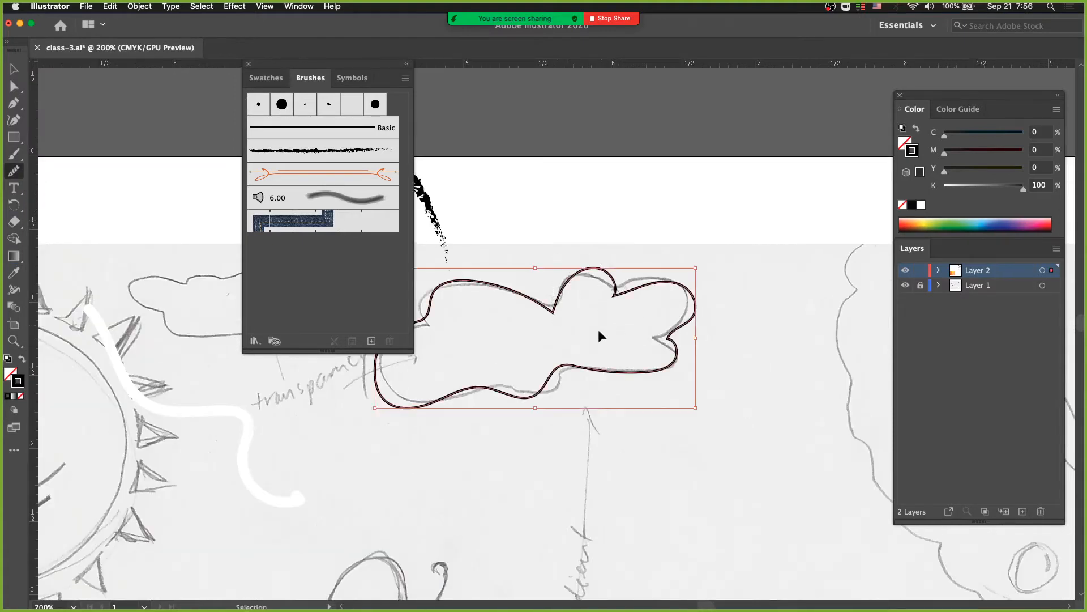
click(261, 7)
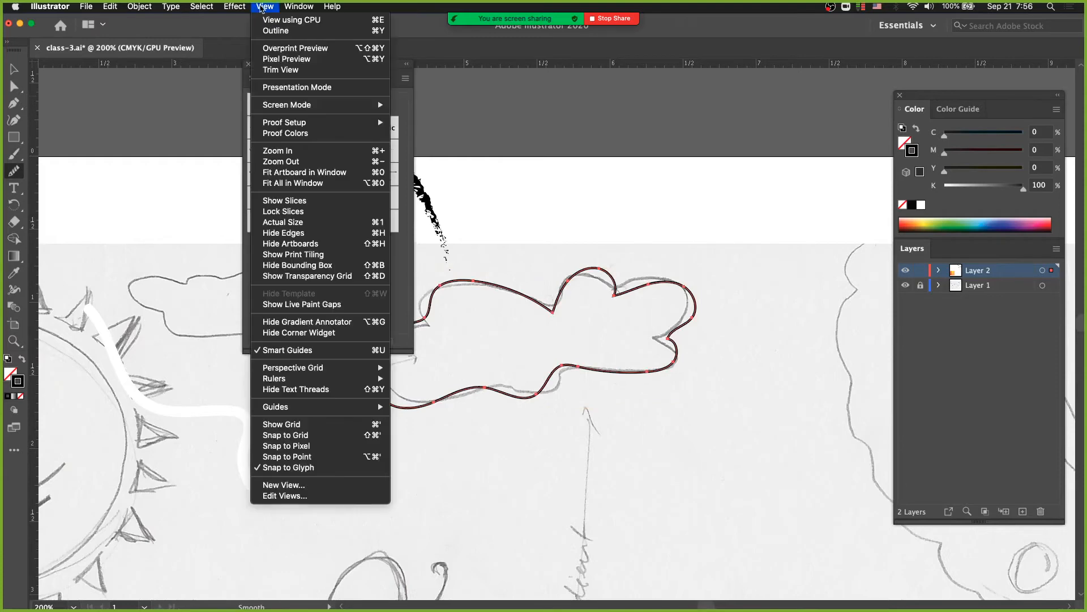
click(276, 30)
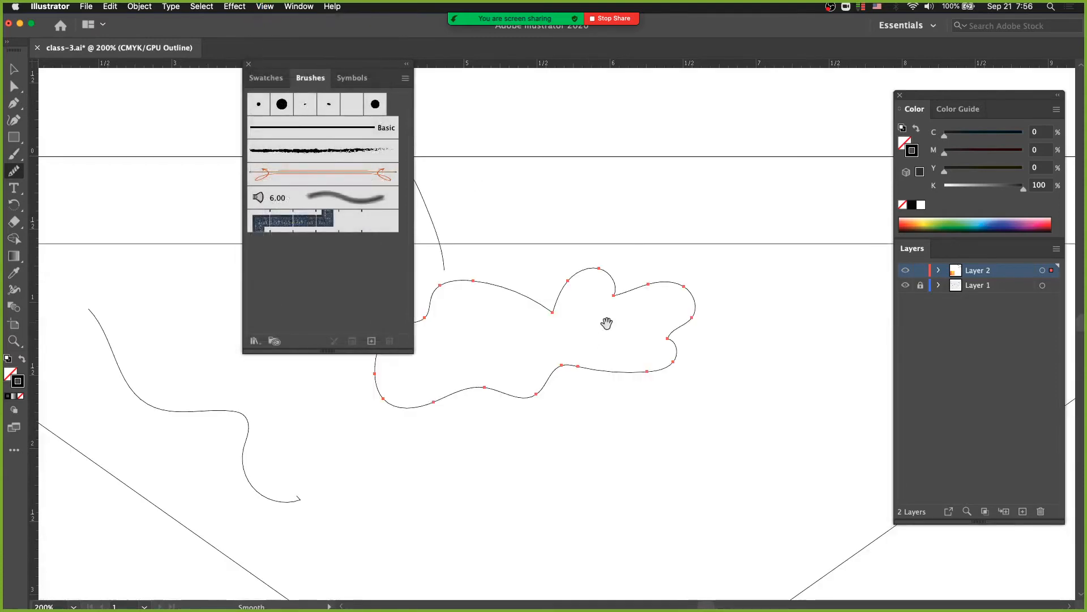
Refine the curve above and below the sharp notch at the cloud's right end with the Smooth Tool
super+click(565, 360)
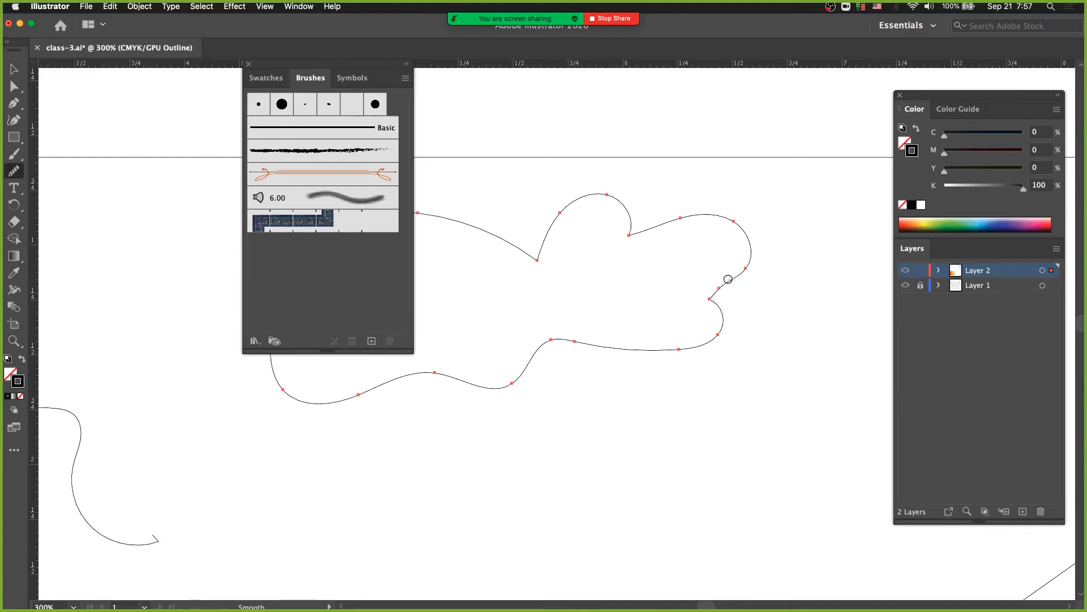
mouse_move(728, 278)
mouse_down()
mouse_move(723, 327)
mouse_move(719, 308)
mouse_up()
key(z)
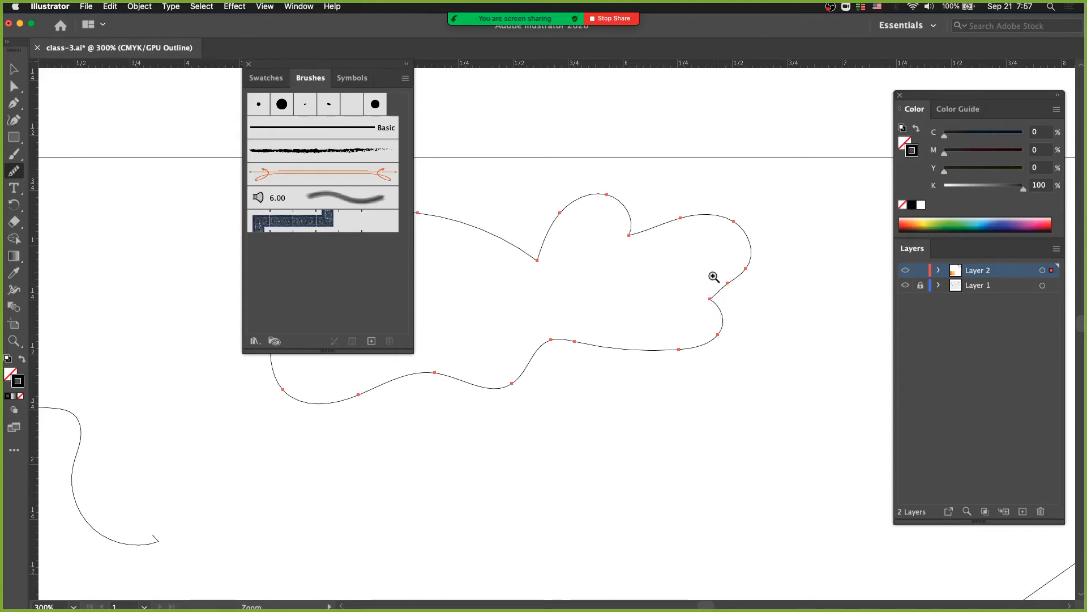
drag(714, 277, 749, 360)
key(space)
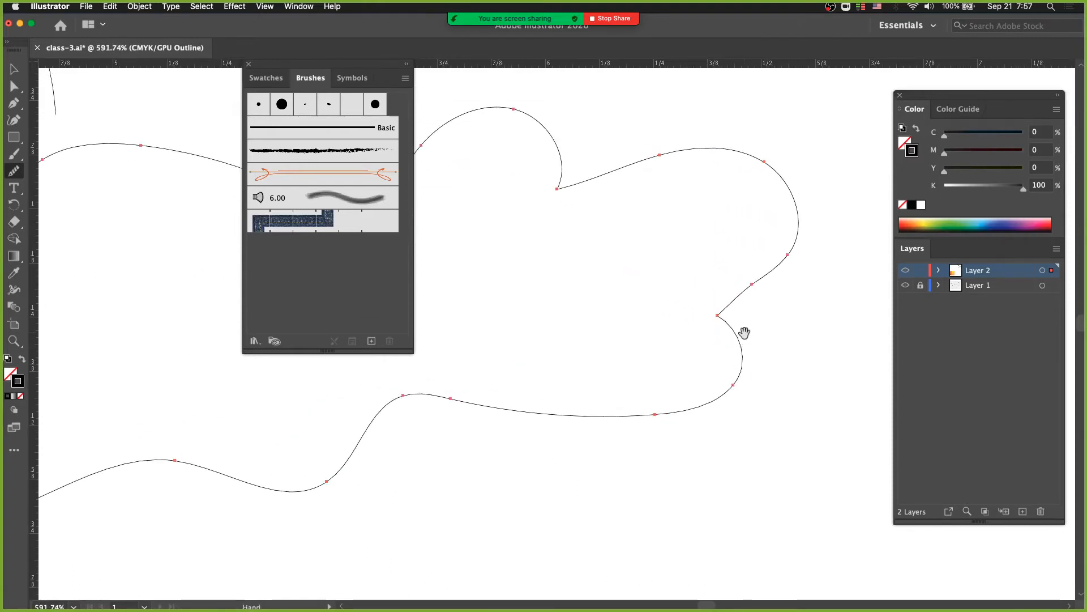
drag(756, 321, 638, 371)
super+click(638, 366)
drag(557, 343, 622, 375)
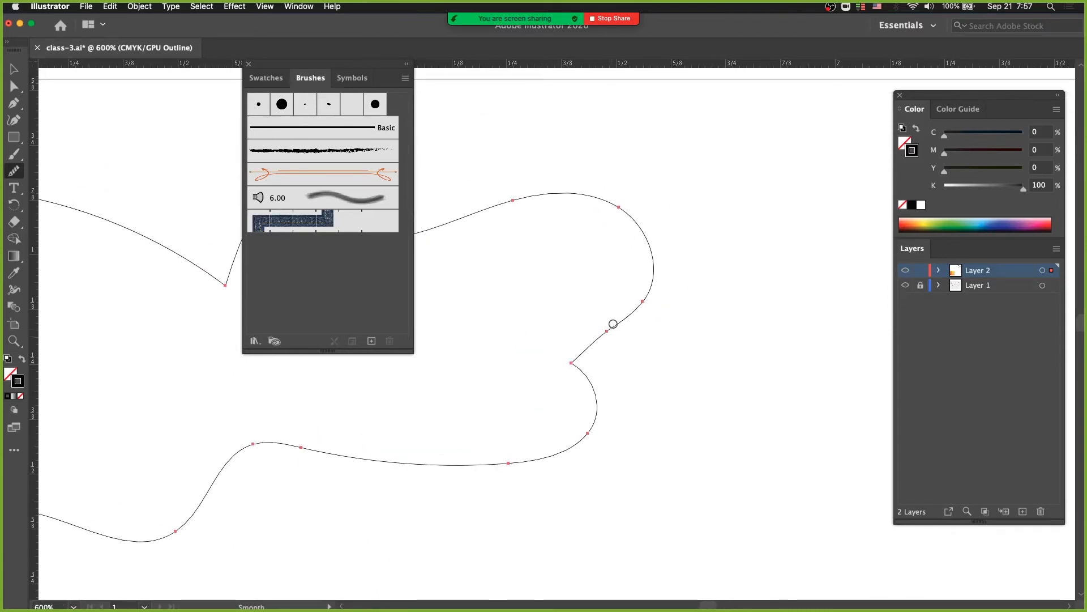
drag(614, 326, 585, 348)
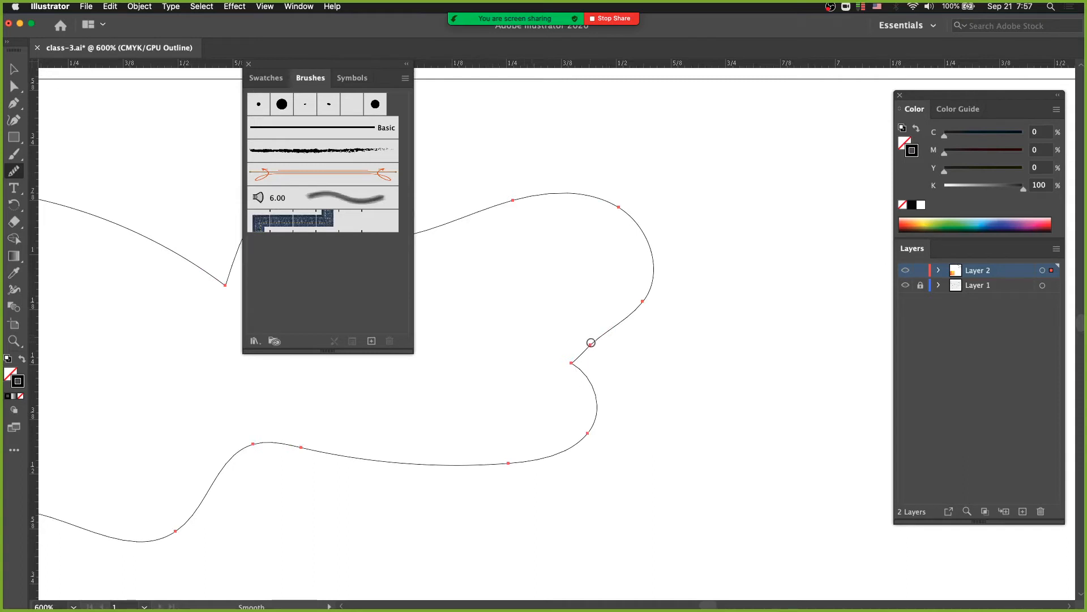
drag(572, 361, 570, 376)
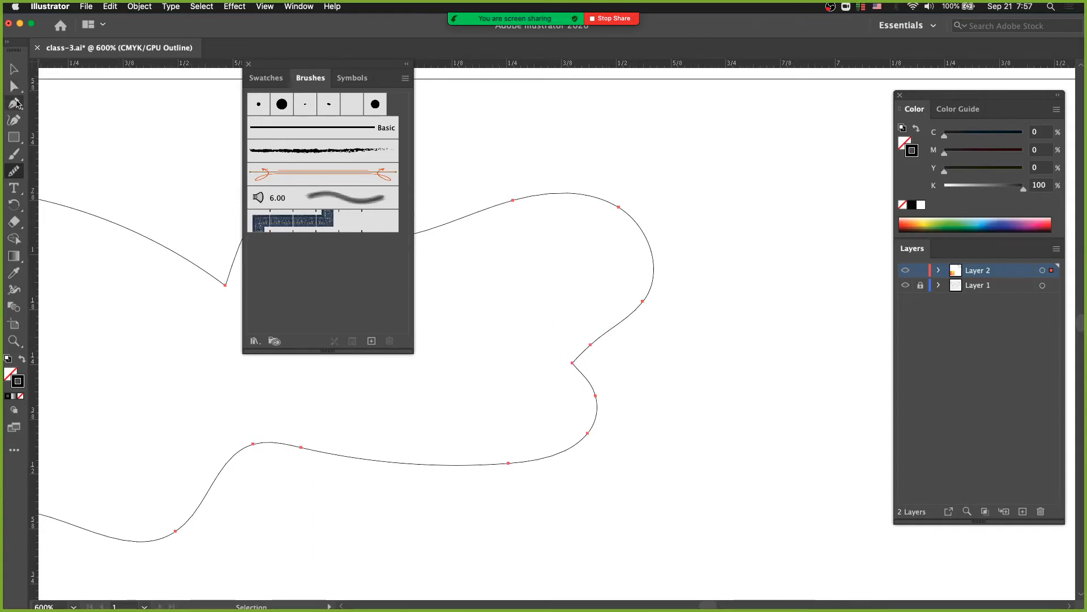
Convert the sharp corner anchor of the cloud's right-end notch into a smooth point with the Anchor Point Tool
click(17, 104)
click(16, 104)
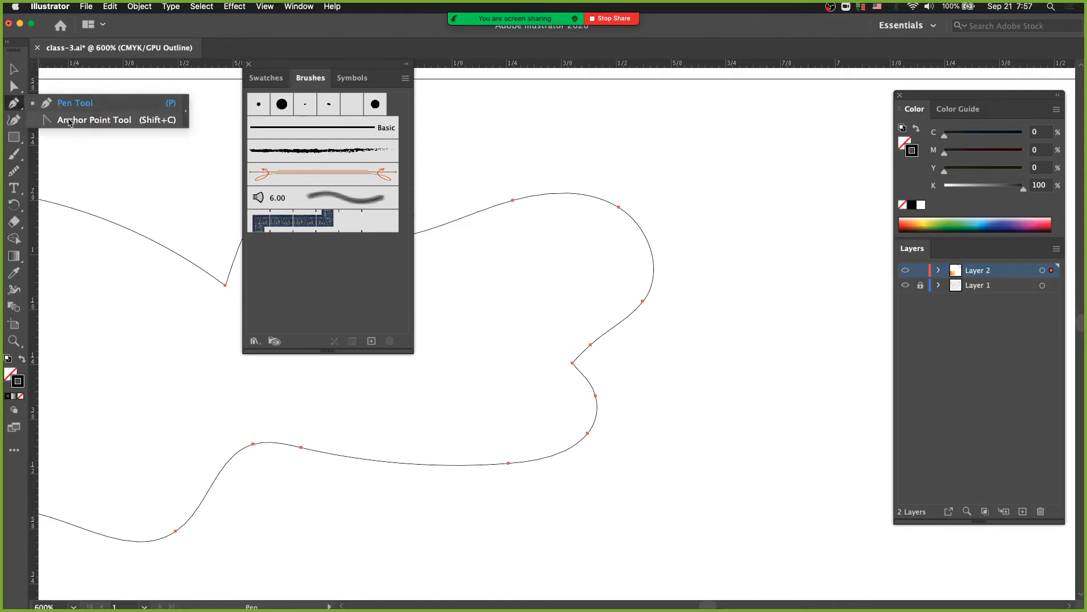
click(69, 122)
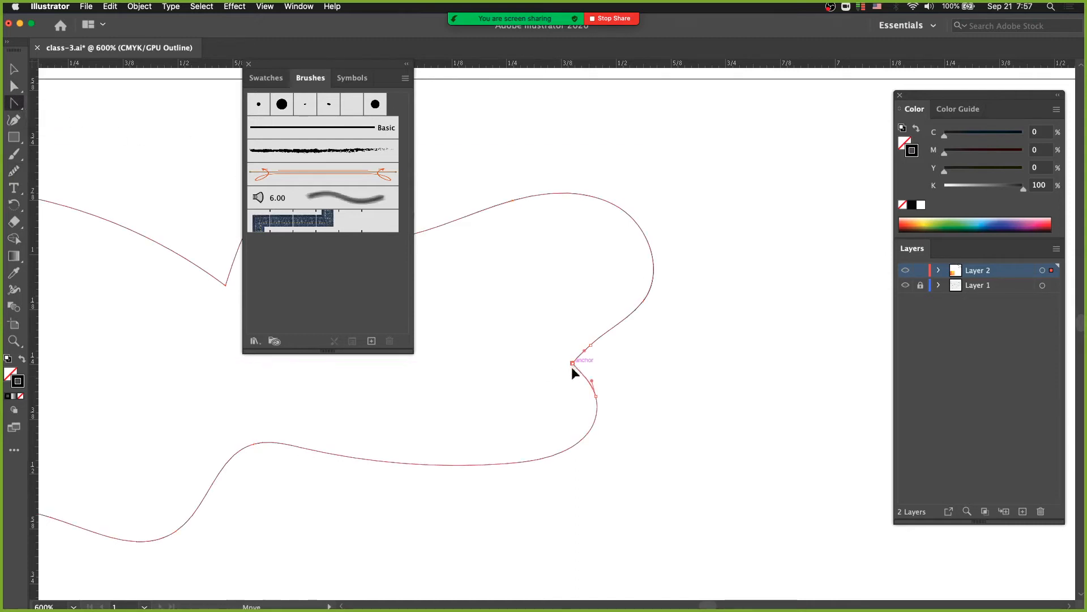
mouse_move(572, 366)
mouse_down()
mouse_move(583, 352)
mouse_move(574, 348)
mouse_up()
Smooth the short segment just above the rounded notch with the Smooth Tool, and switch to the Direct Selection Tool
click(13, 175)
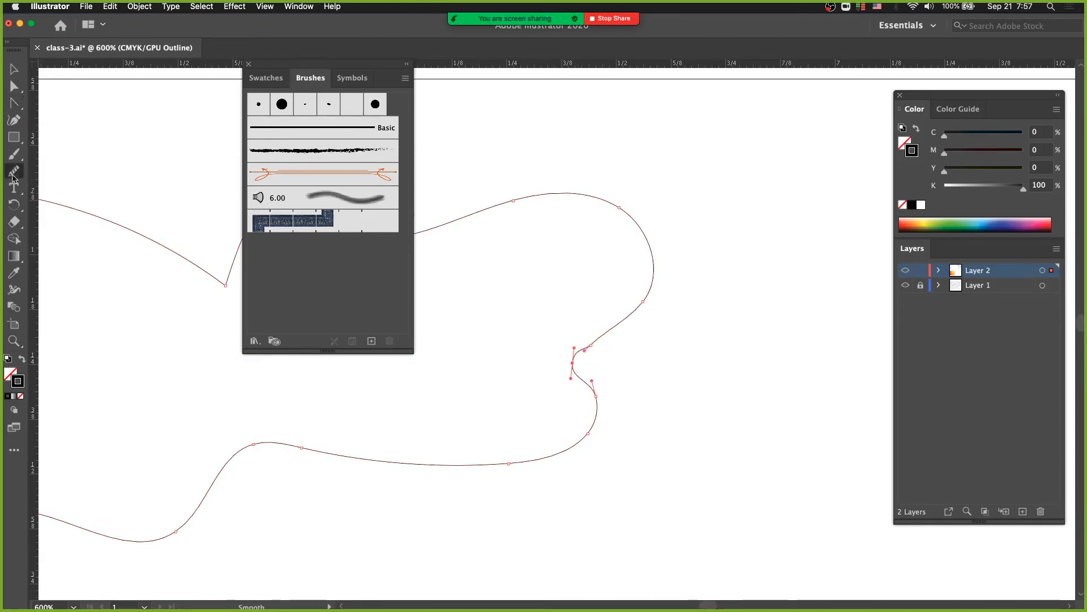
mouse_move(580, 352)
mouse_down()
mouse_move(585, 380)
mouse_move(591, 340)
mouse_up()
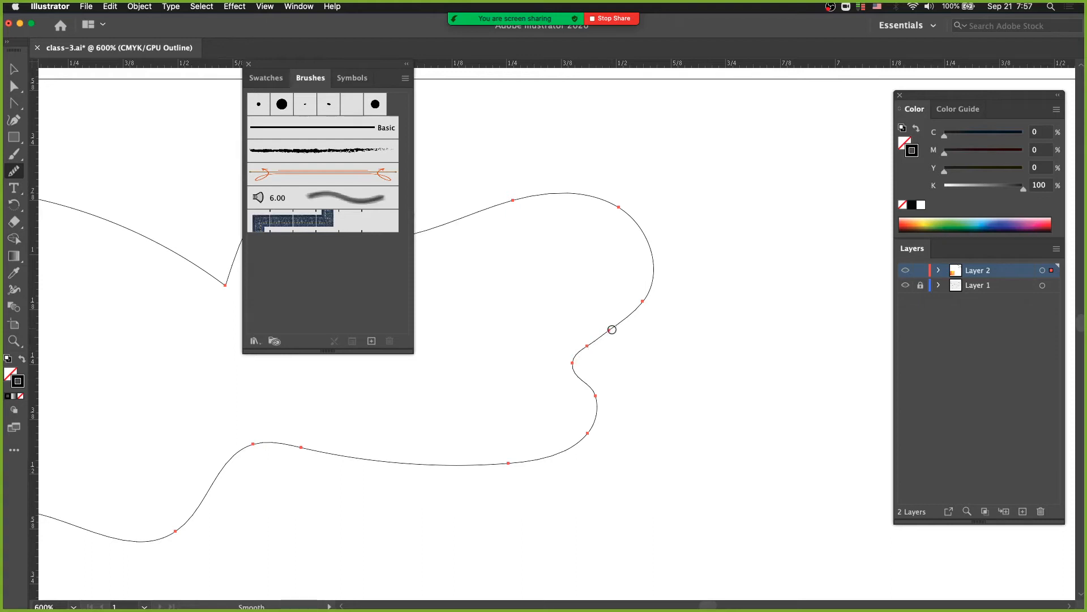
drag(615, 329, 575, 359)
click(15, 84)
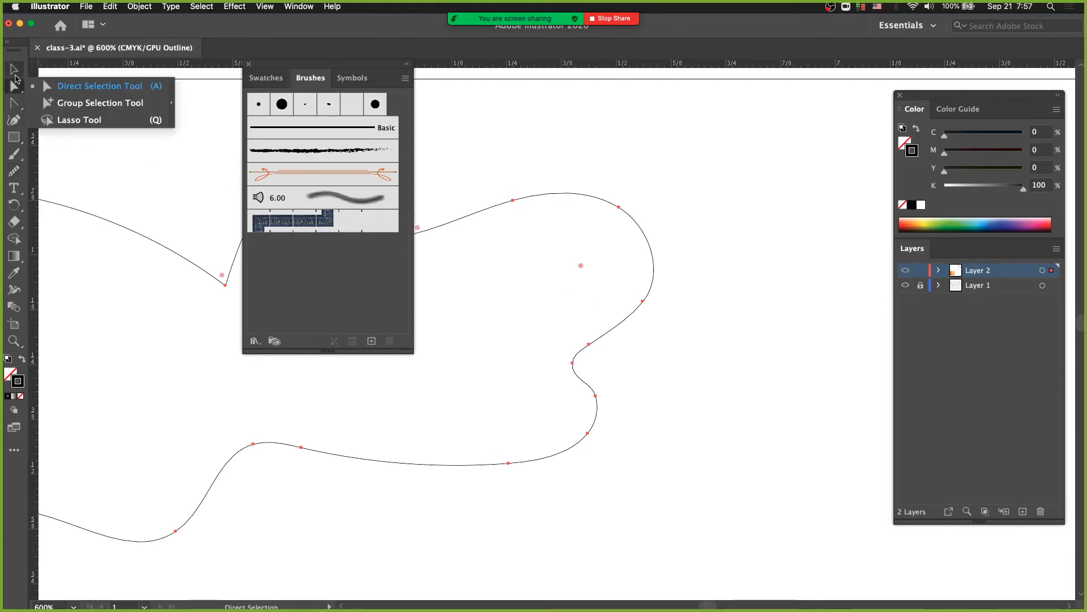
Reshape the curve between the cloud's right-end lobe and the notch by adjusting its anchor handles with the Direct Selection Tool
click(15, 76)
click(15, 85)
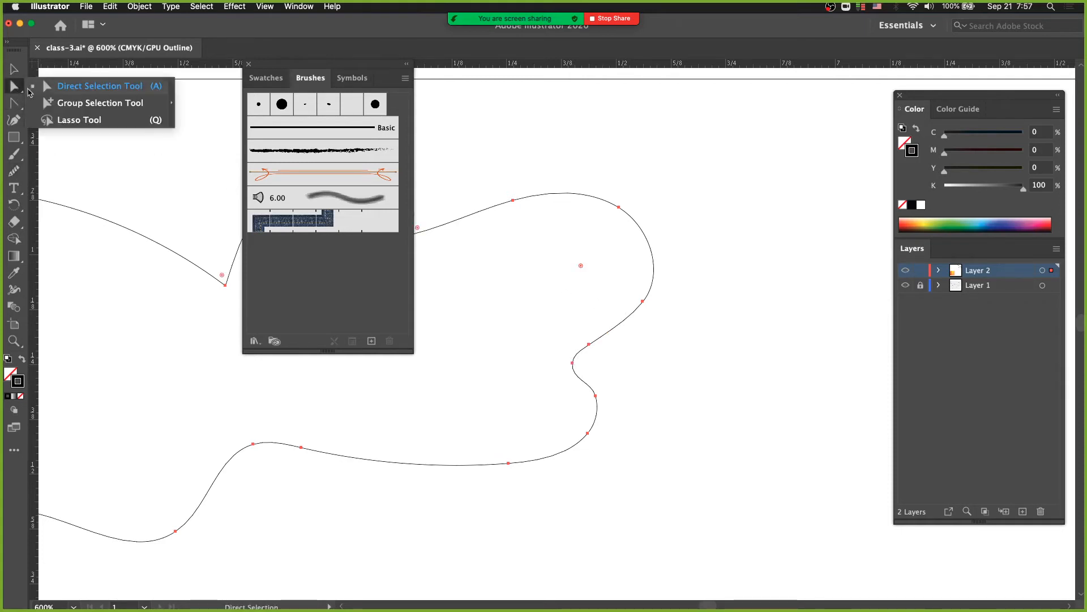
click(50, 86)
click(642, 301)
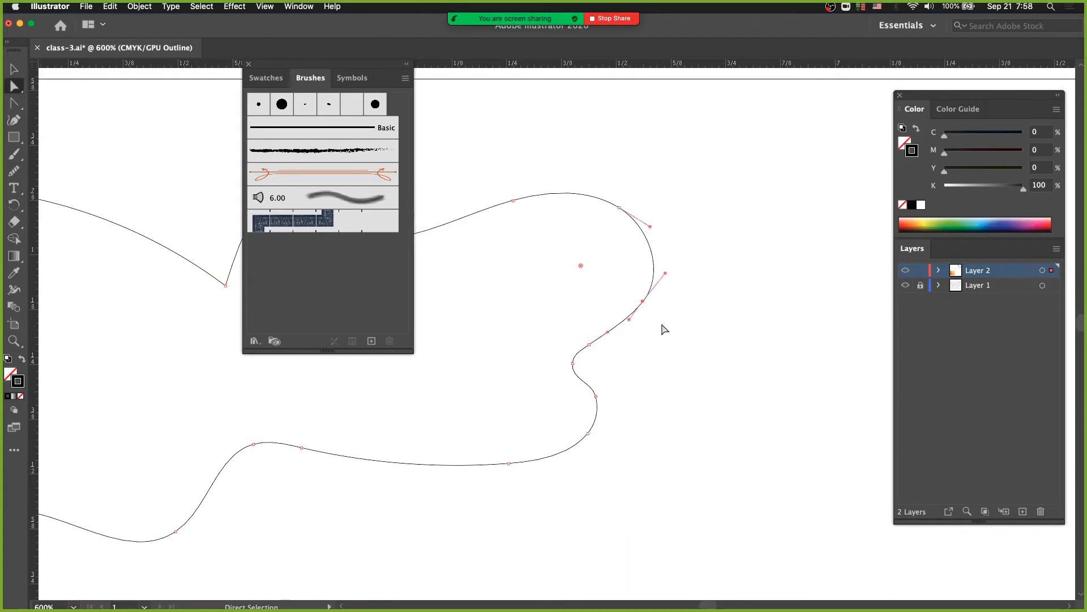
drag(629, 319, 610, 335)
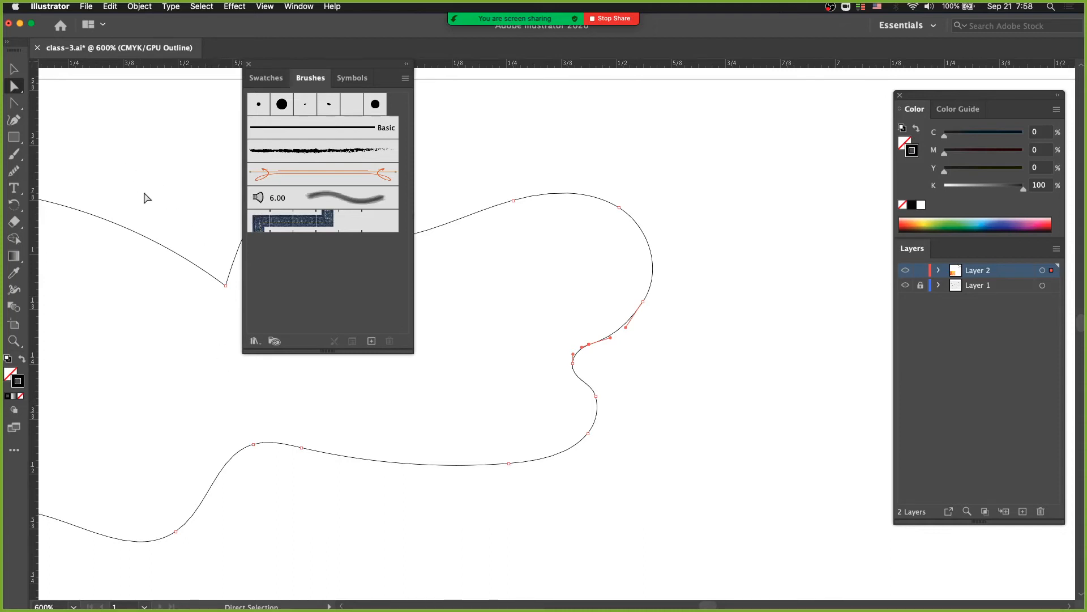
Close the floating Brushes panel
alt+super+click(370, 418)
alt+super+click(384, 422)
drag(449, 399, 492, 488)
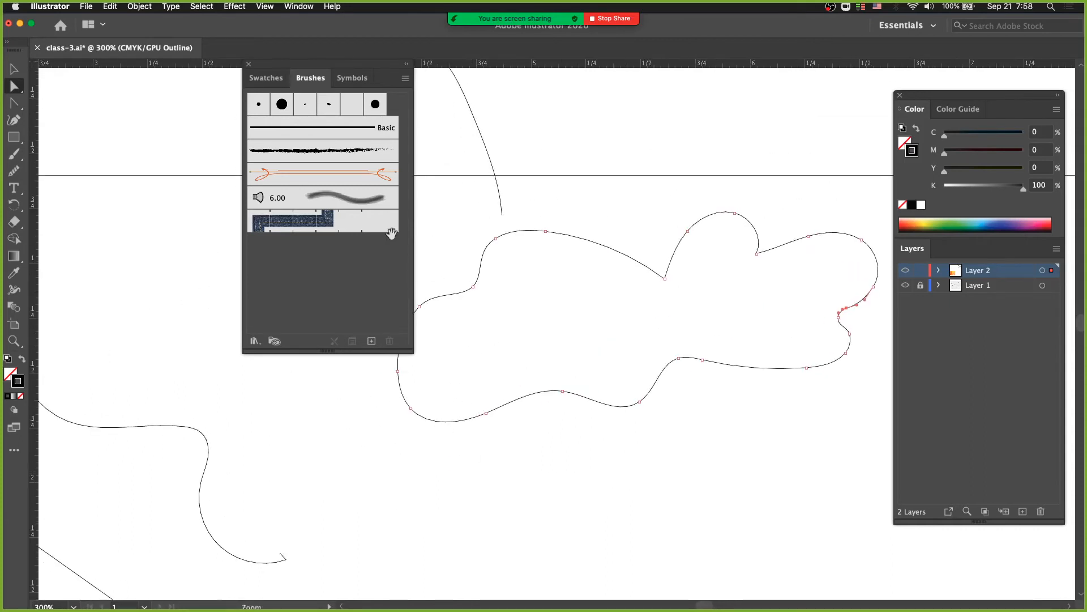
click(248, 65)
Paint overlapping Blob Brush strokes beside the wavy line near the sun, merging them into one filled-in shape
alt+super+click(403, 332)
alt+super+click(502, 348)
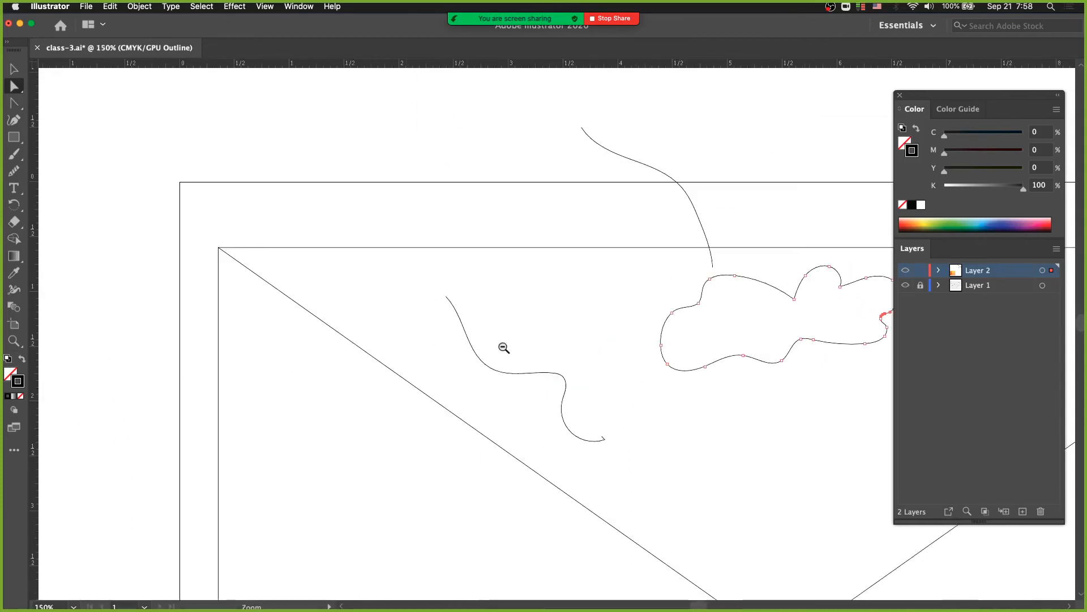
drag(503, 348, 316, 358)
drag(442, 364, 384, 388)
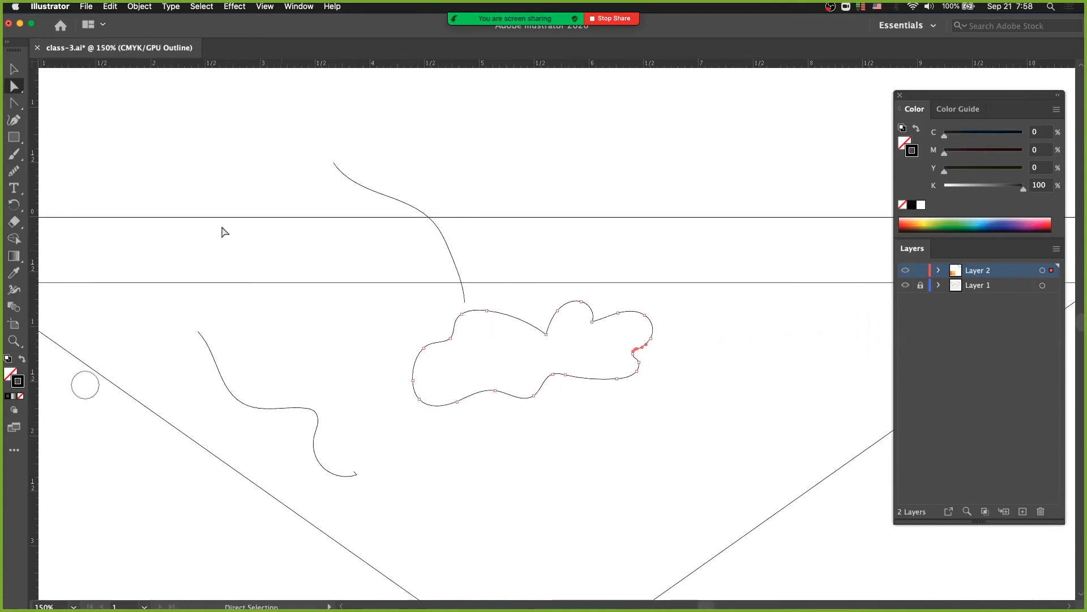
click(16, 155)
click(16, 154)
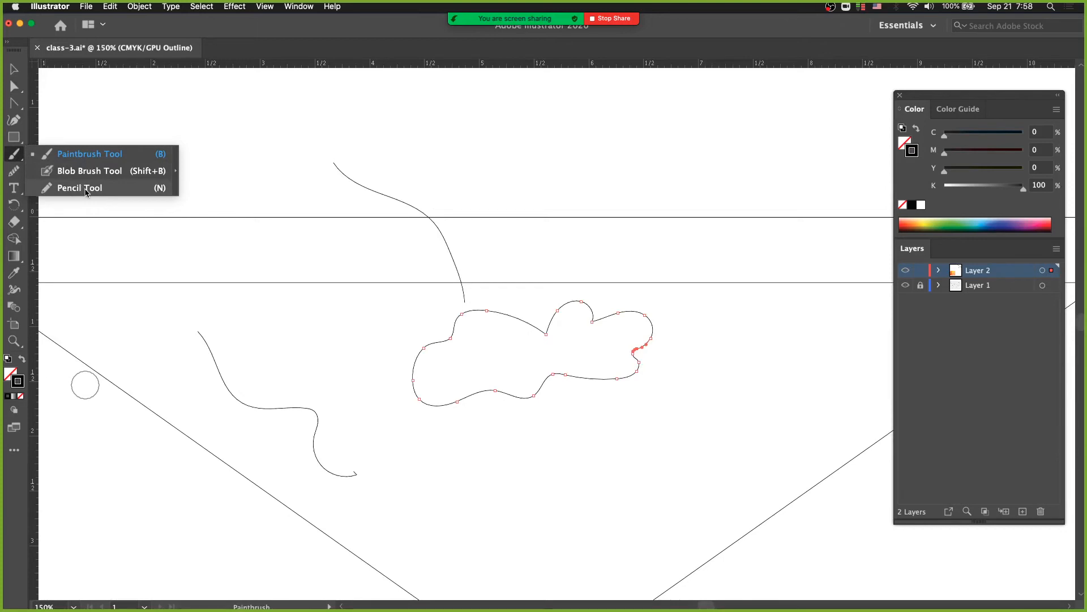
click(88, 170)
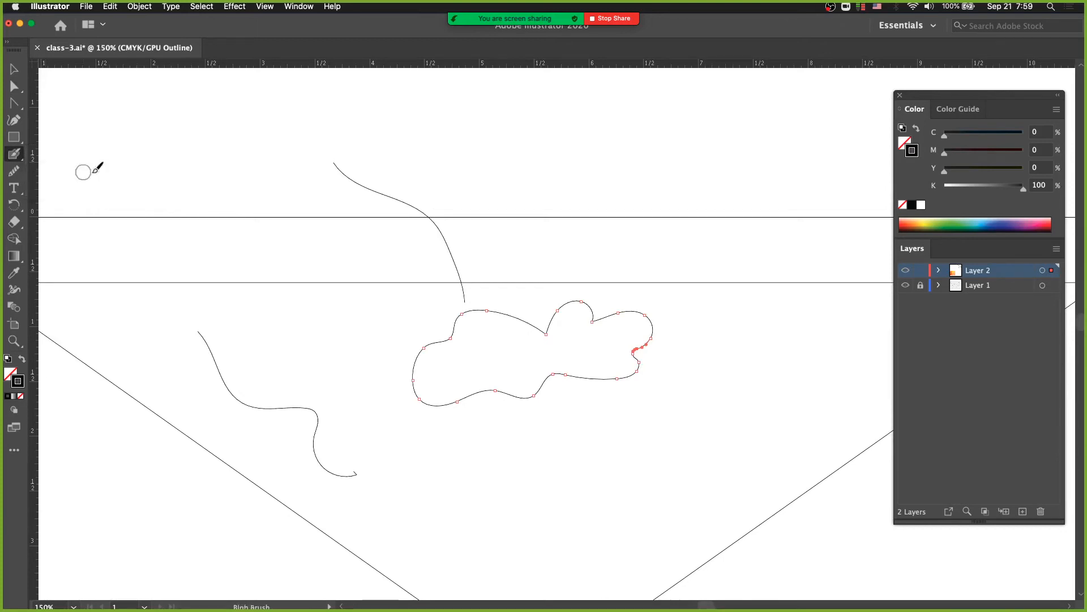
mouse_move(243, 352)
mouse_down()
mouse_move(284, 356)
mouse_move(339, 415)
mouse_up()
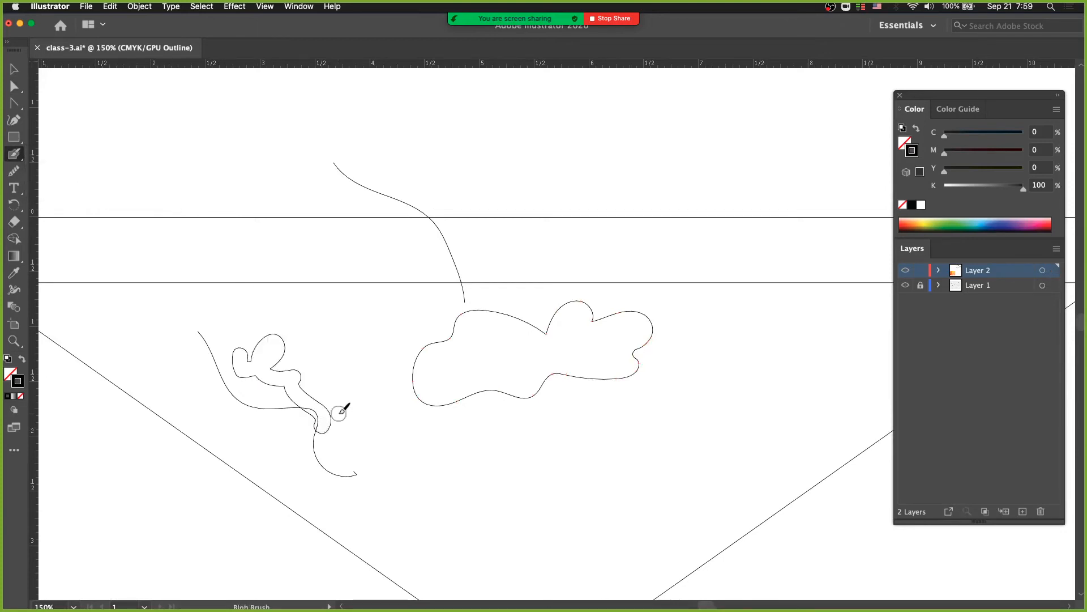
drag(279, 344, 321, 398)
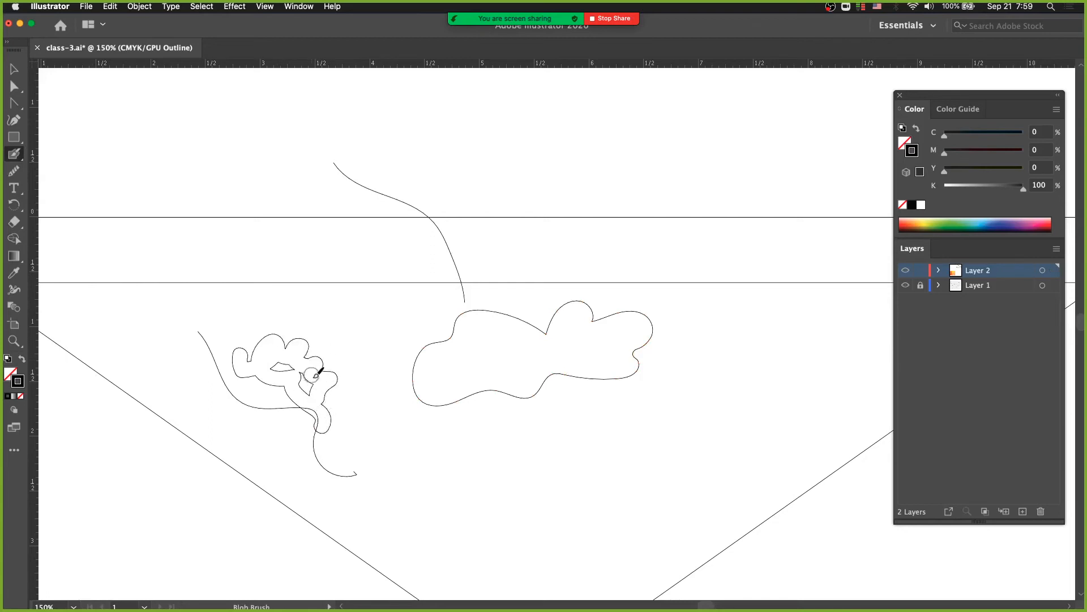
mouse_move(278, 354)
mouse_down()
mouse_move(292, 385)
mouse_move(316, 396)
mouse_up()
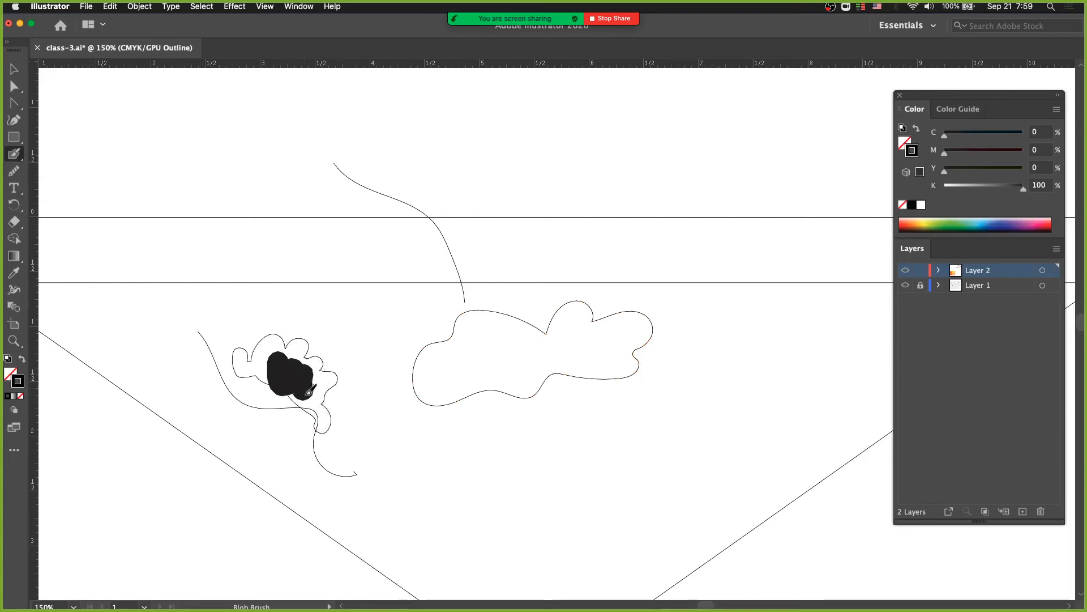
Return to Preview mode and enlarge the black blob with thicker Blob Brush strokes, extending it over the small cloud sketch
key(super+y)
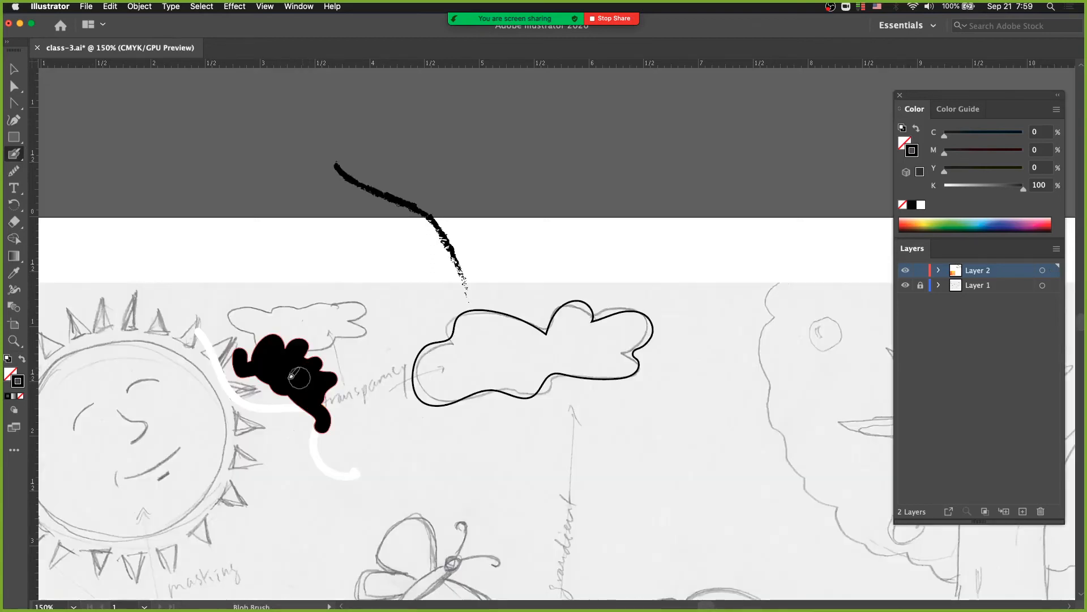
mouse_move(268, 383)
mouse_down()
mouse_move(290, 418)
mouse_move(328, 417)
mouse_move(306, 389)
mouse_move(279, 394)
mouse_up()
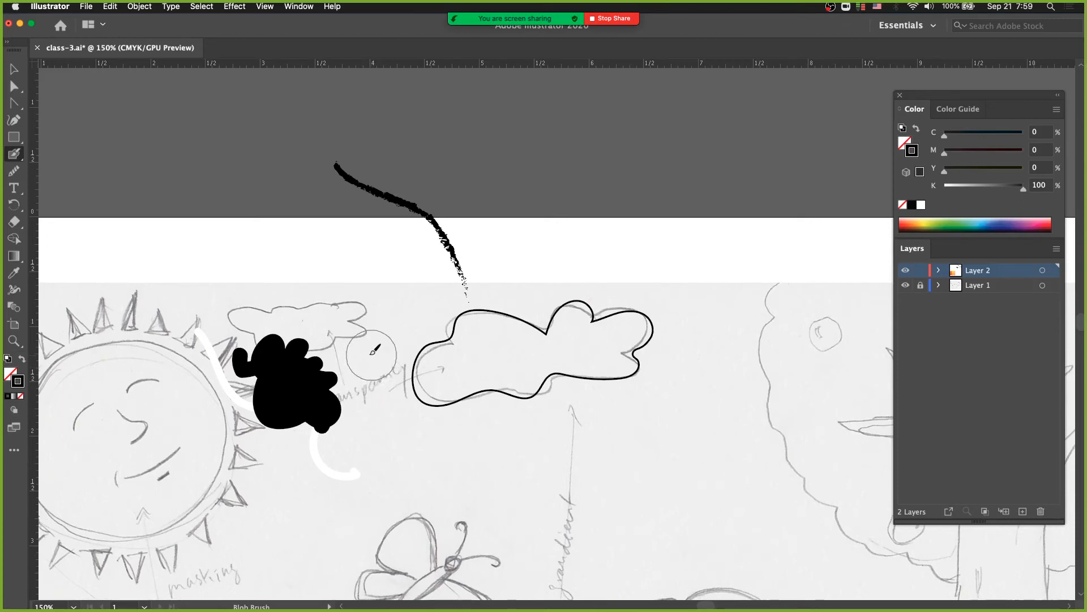
mouse_move(357, 324)
mouse_down()
mouse_move(276, 316)
mouse_move(362, 348)
mouse_move(340, 363)
mouse_move(391, 315)
mouse_up()
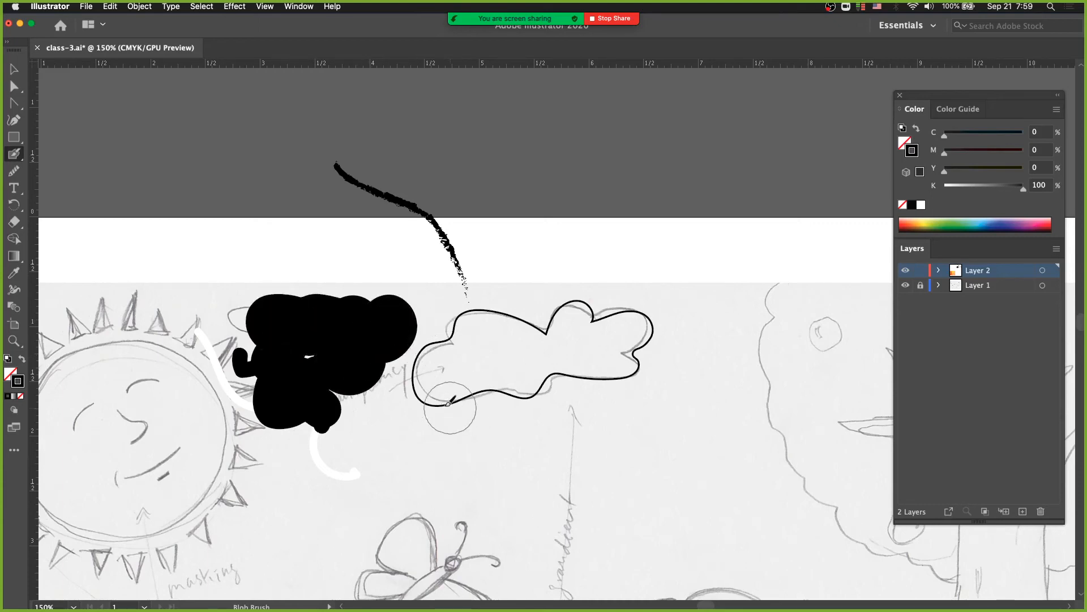
Paint a thick closed Blob Brush outline around the tree crown in black and add a separate oval dab inside it
key(space)
mouse_move(510, 388)
mouse_down()
mouse_move(285, 400)
mouse_move(359, 318)
mouse_up()
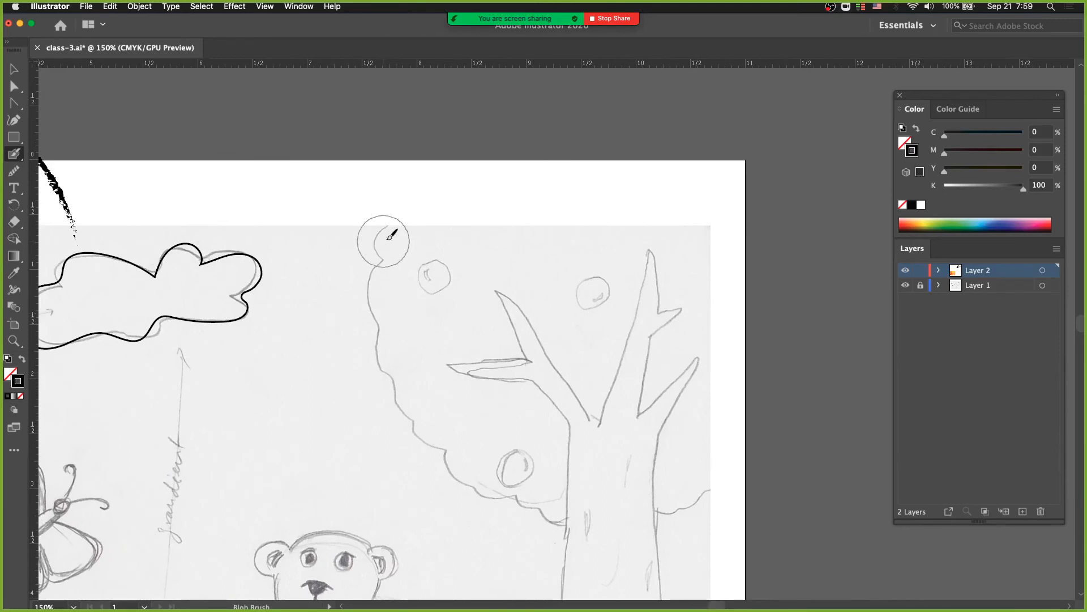
mouse_move(420, 218)
mouse_down()
mouse_move(392, 309)
mouse_move(397, 346)
mouse_move(444, 419)
mouse_move(483, 428)
mouse_move(487, 464)
mouse_move(501, 458)
mouse_move(621, 496)
mouse_move(692, 483)
mouse_move(731, 437)
mouse_move(735, 328)
mouse_move(697, 237)
mouse_move(583, 213)
mouse_move(437, 214)
mouse_move(403, 230)
mouse_up()
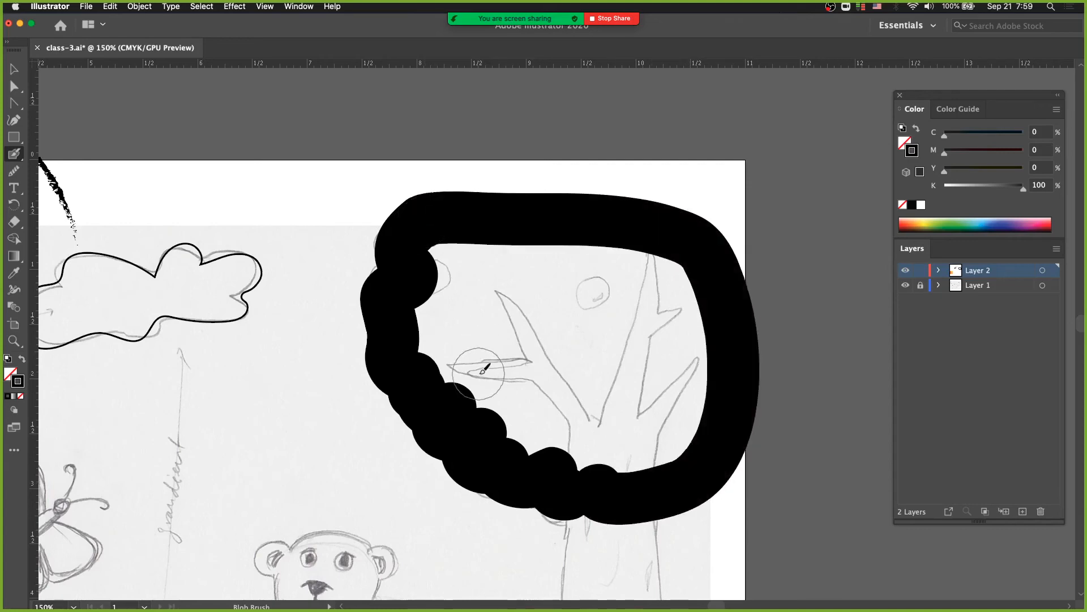
drag(483, 364, 461, 335)
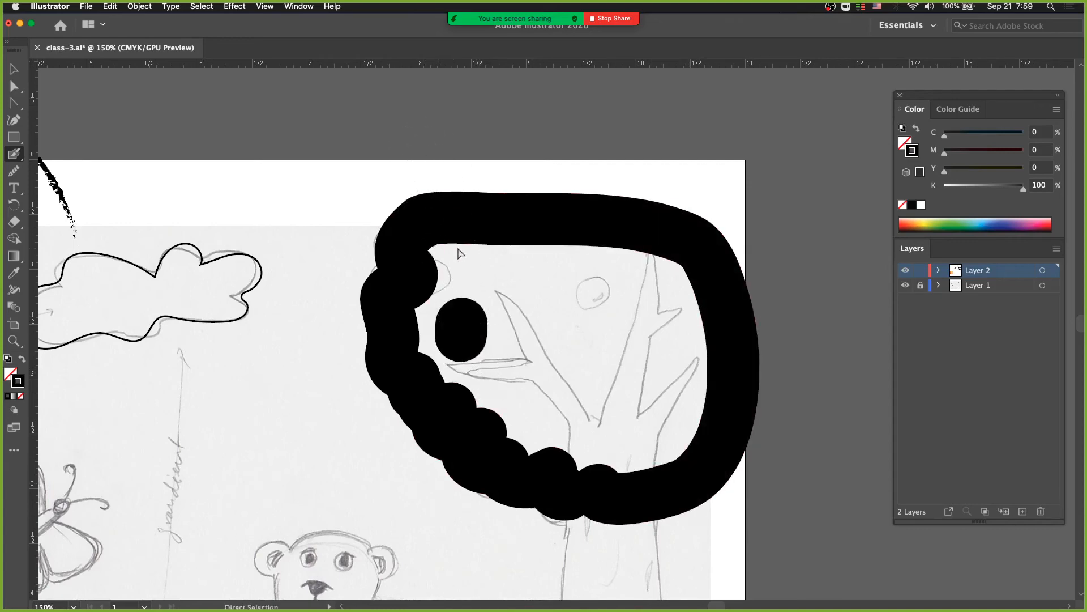
Examine the painted tree-crown ring's inner path and anchor points in Outline mode, and return to Preview mode
key(super+y)
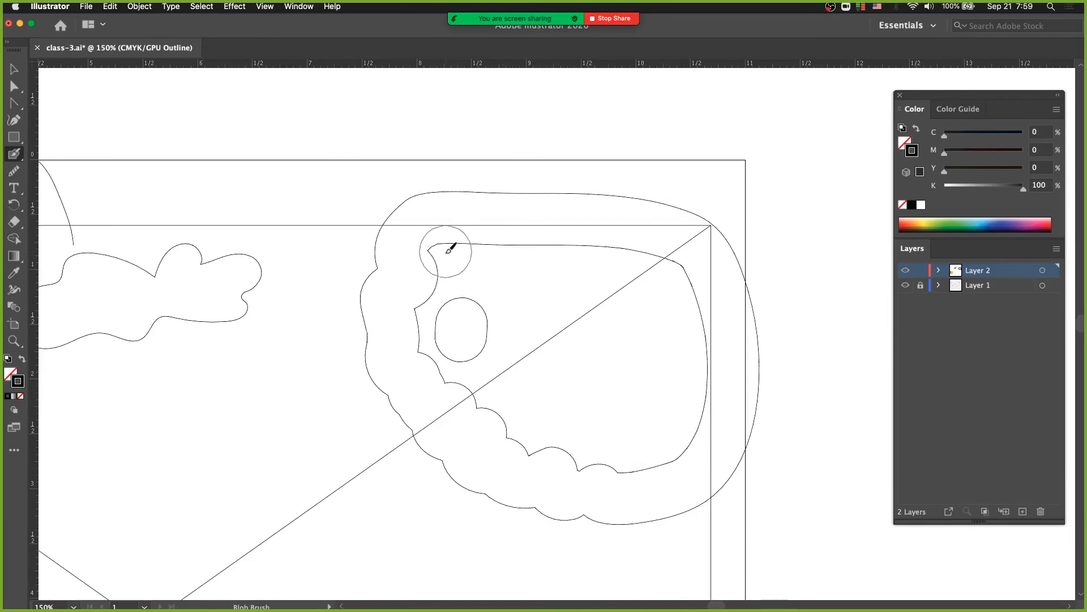
key(a)
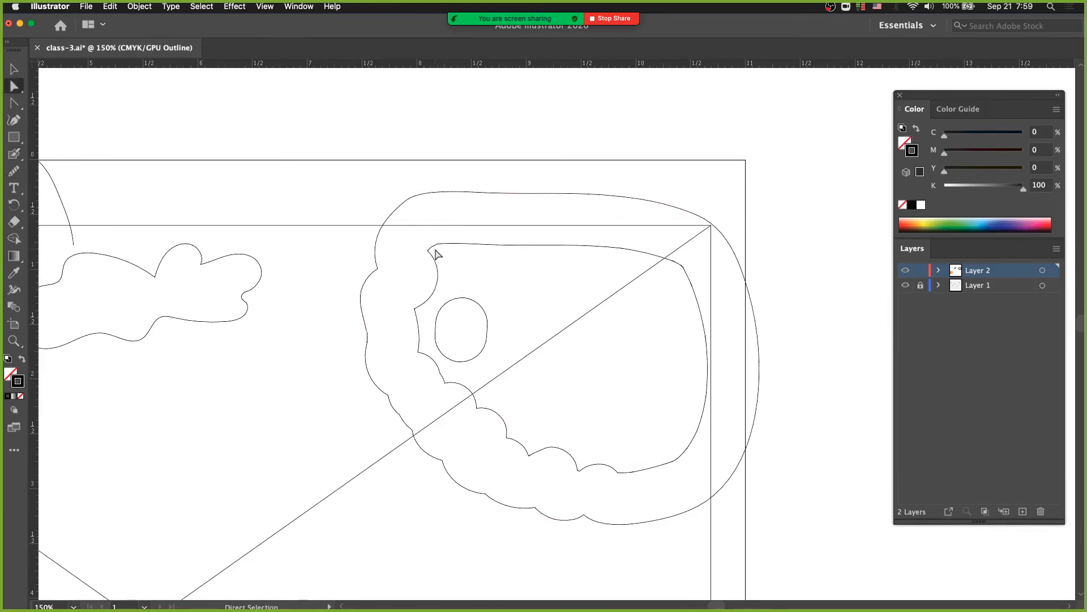
click(448, 247)
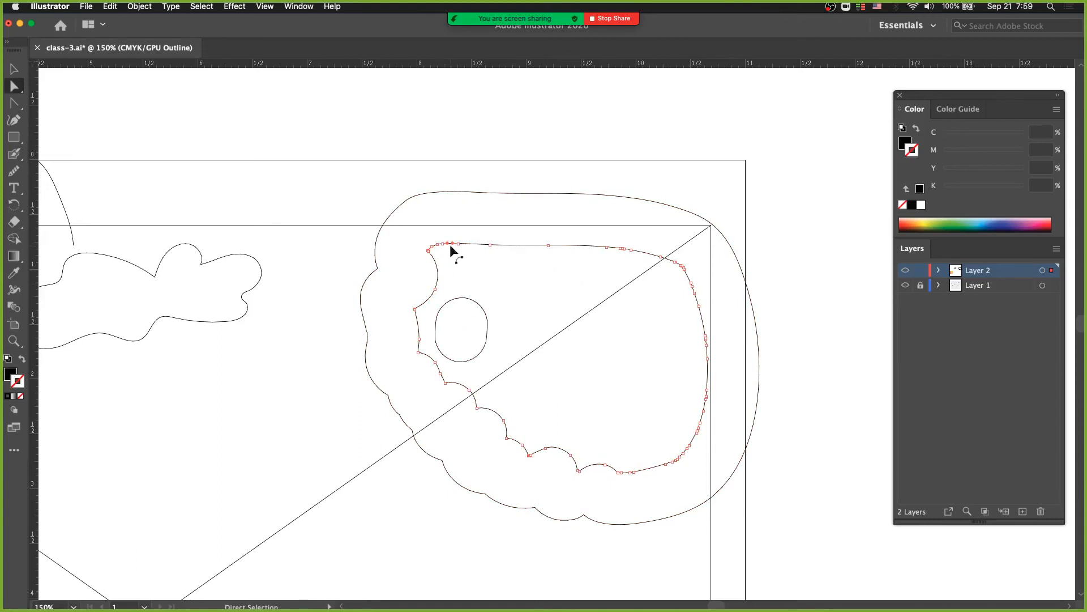
key(super+y)
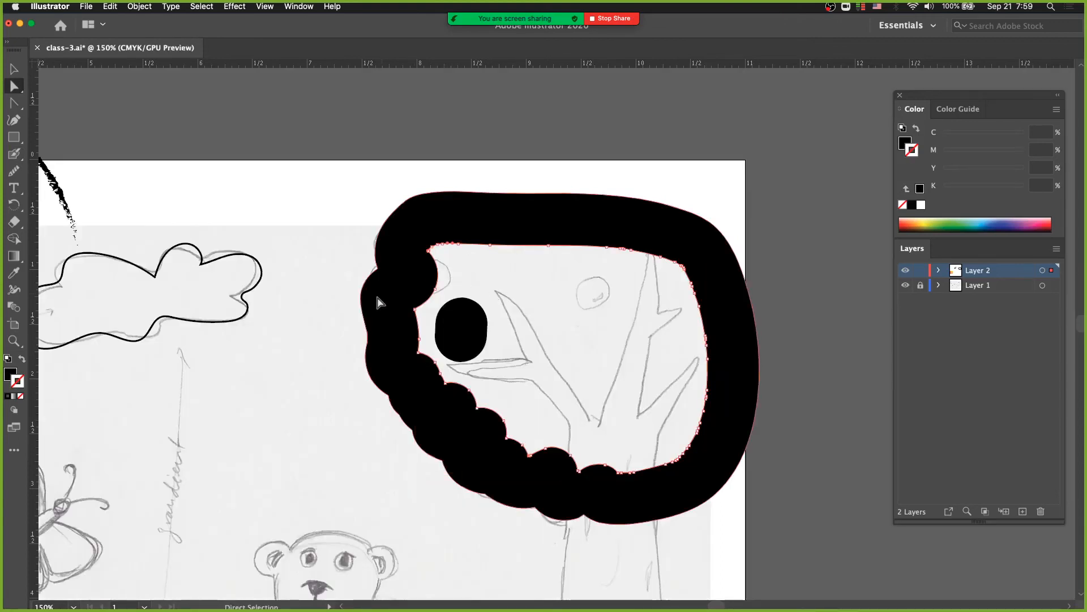
Select the black tree-crown ring with the Selection Tool and shift it slightly to the left
click(305, 331)
key(b)
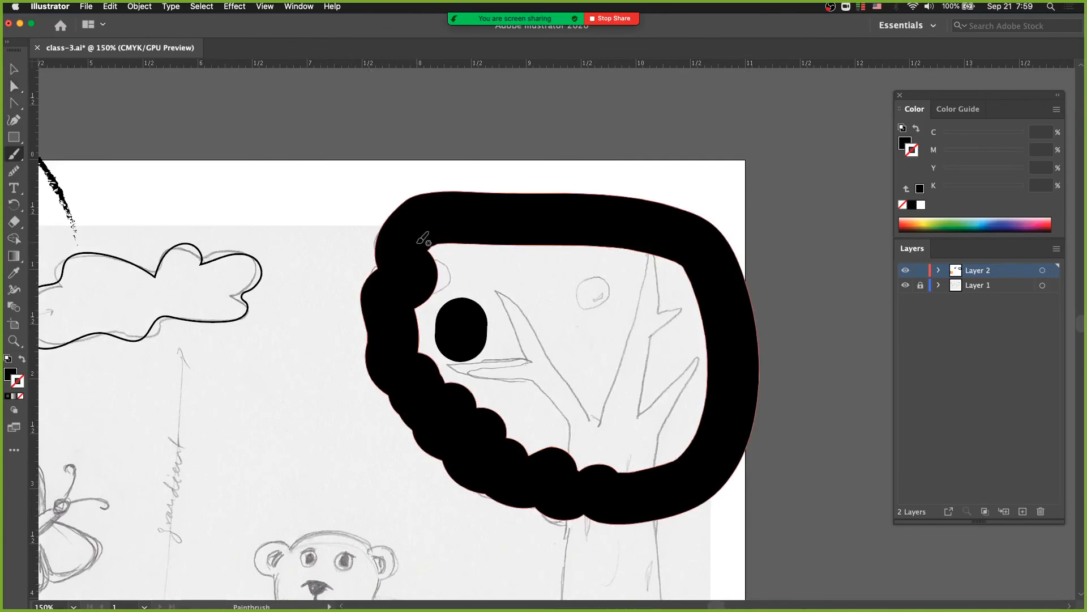
key(v)
click(452, 224)
mouse_move(488, 220)
mouse_down()
mouse_move(455, 222)
mouse_move(475, 221)
mouse_up()
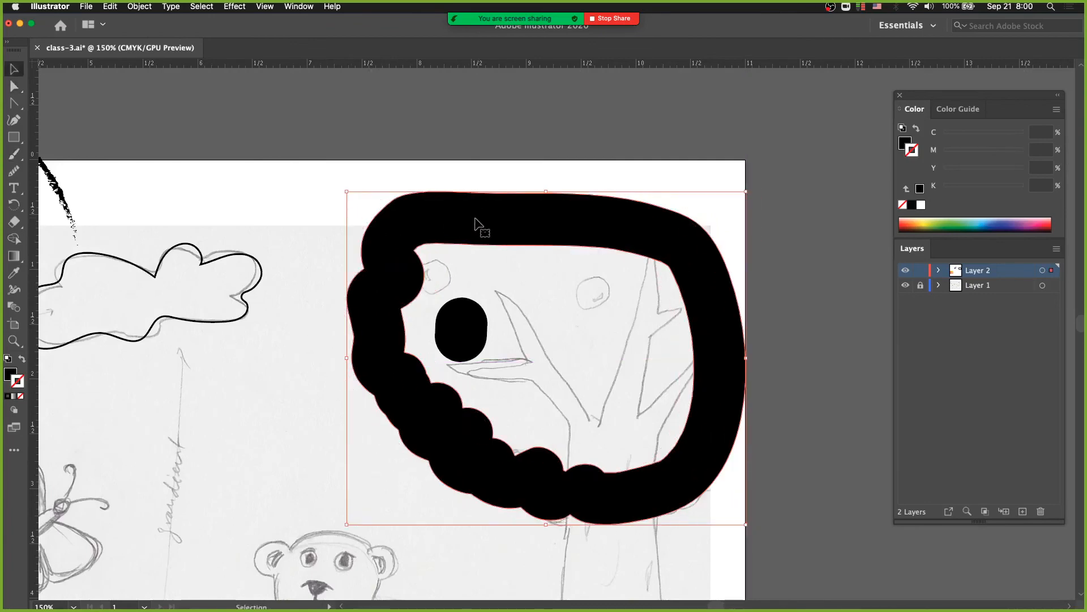
Release the tree-crown ring's compound path, delete the inner shape, and select the remaining solid outer shape
click(130, 6)
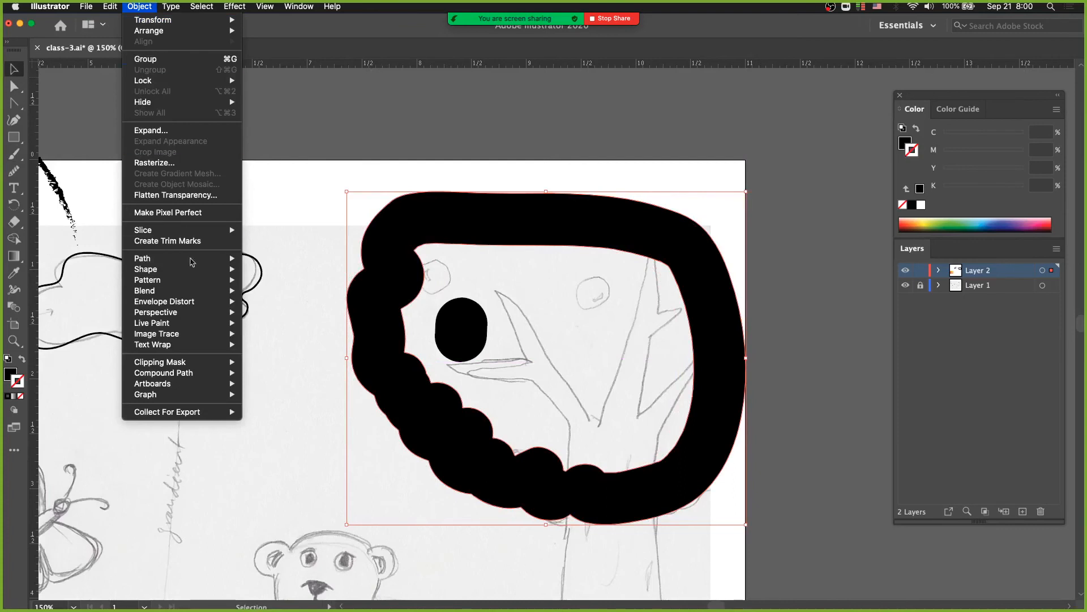
mouse_move(191, 374)
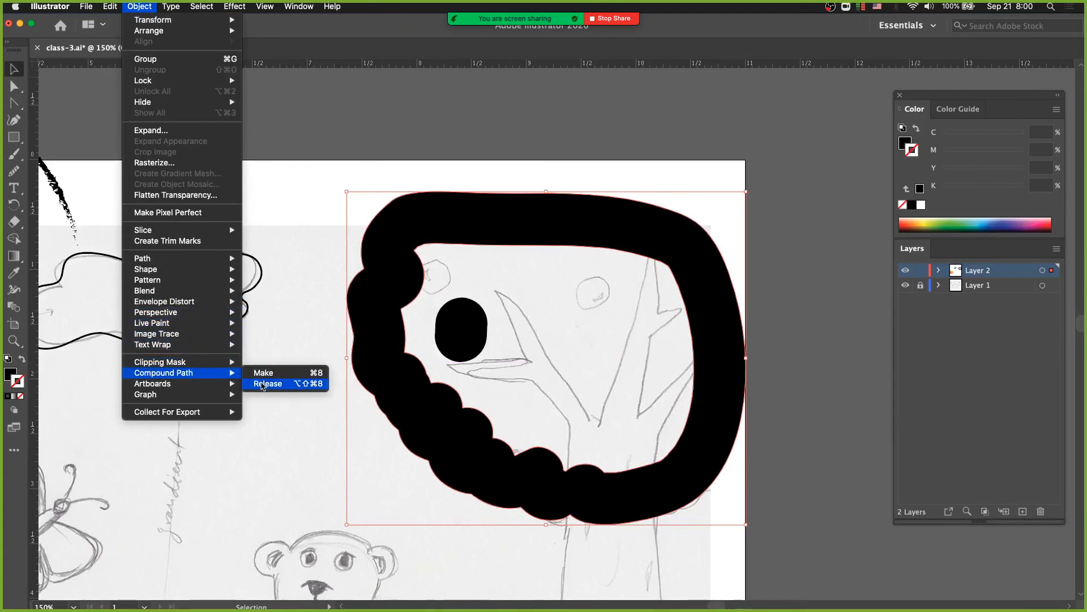
click(264, 386)
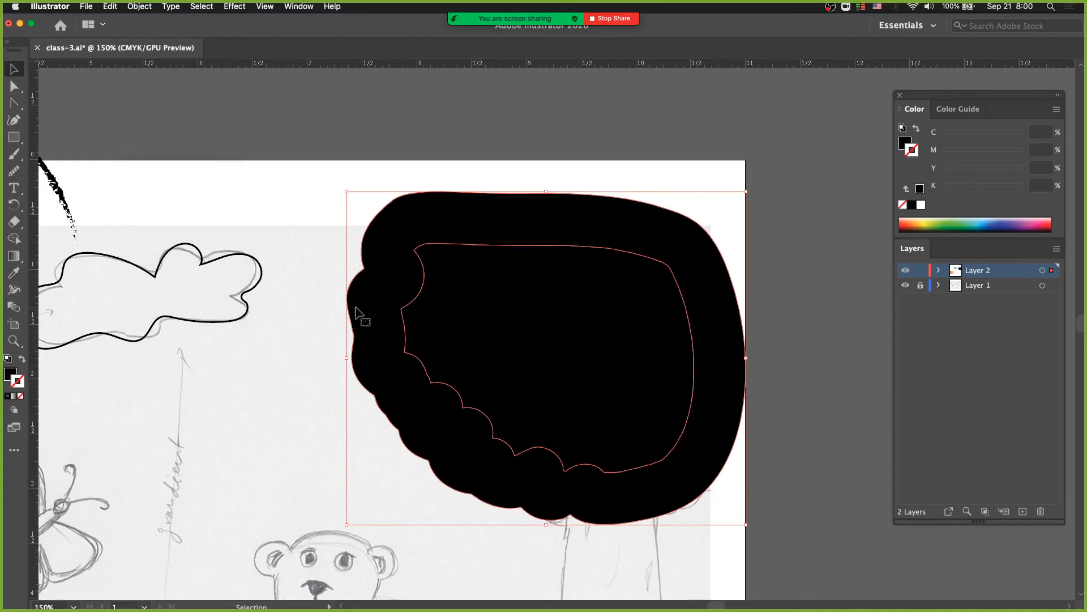
click(296, 345)
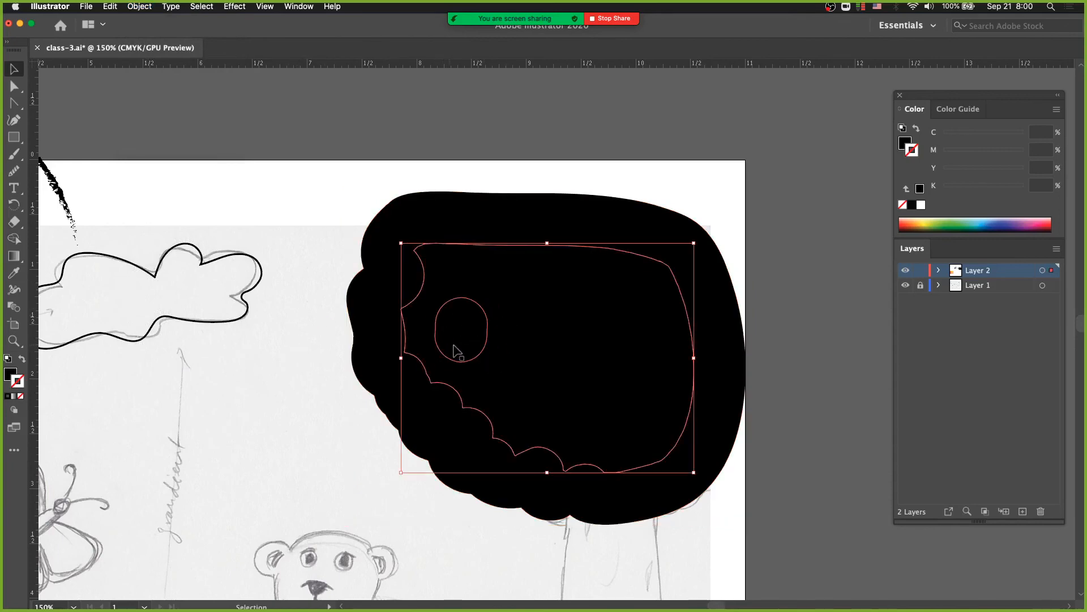
key(Delete)
click(398, 320)
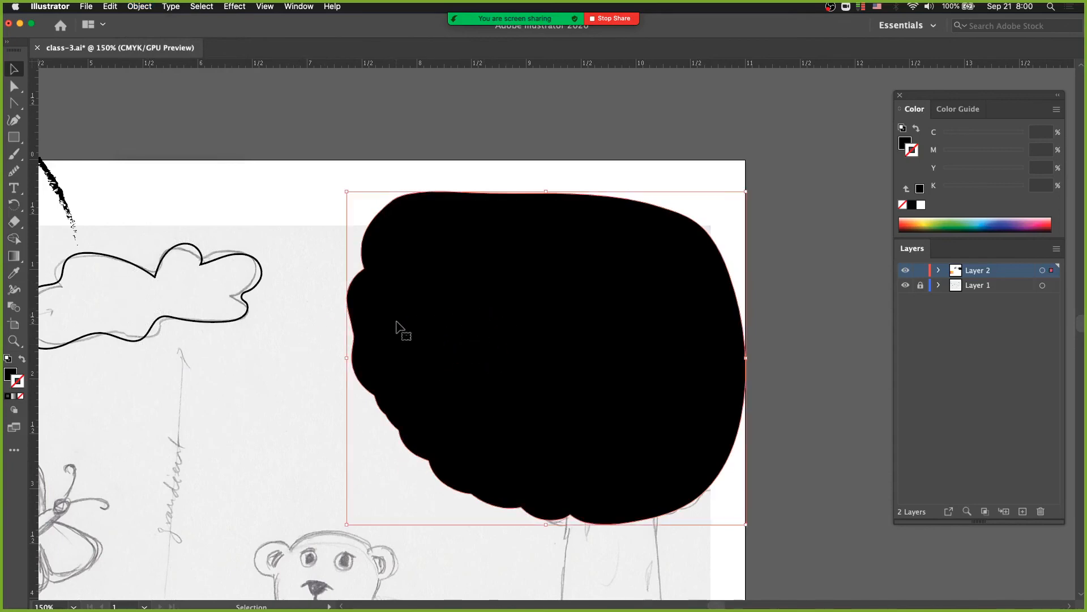
Color the solid tree crown green, with stroke C 45.49, M 0, Y 80, K 0 and fill C 52.55, M 0, Y 100, K 0
click(951, 221)
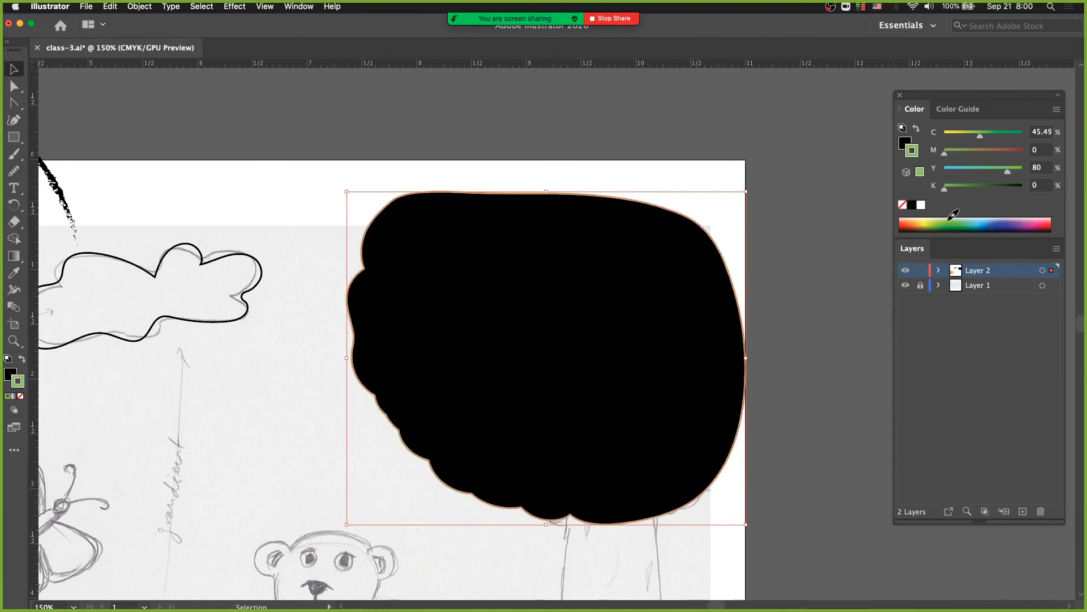
click(909, 143)
click(951, 222)
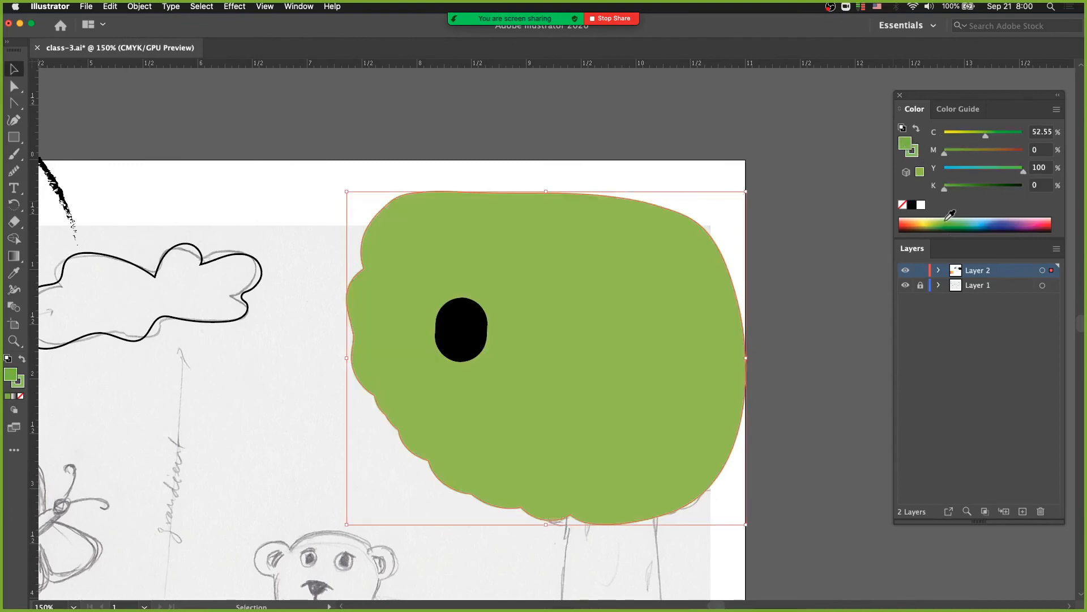
Delete the black oval dab on top of the green tree crown
click(679, 190)
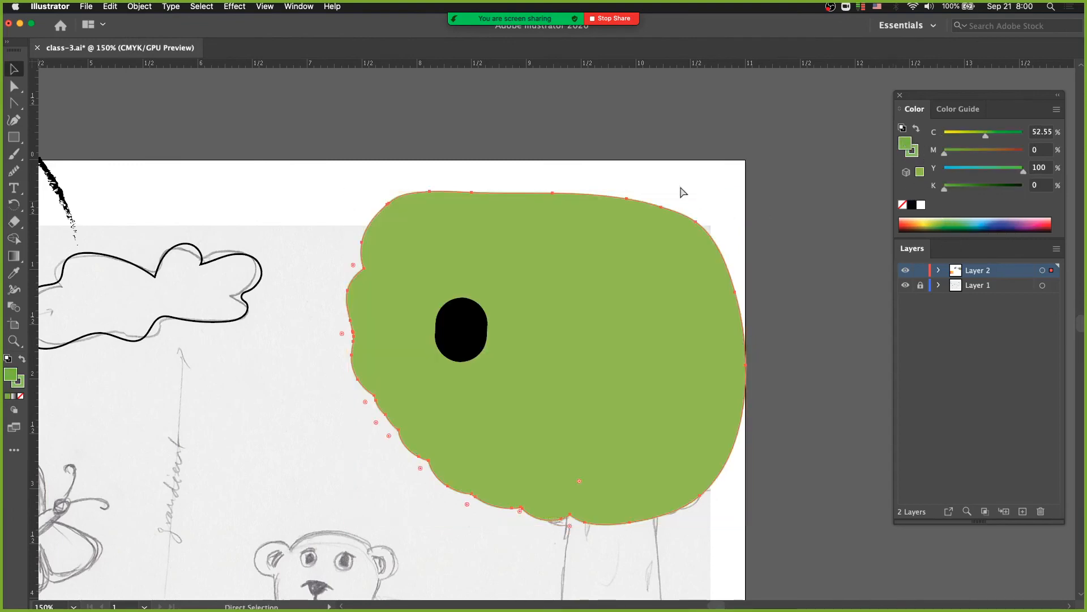
click(458, 337)
key(Delete)
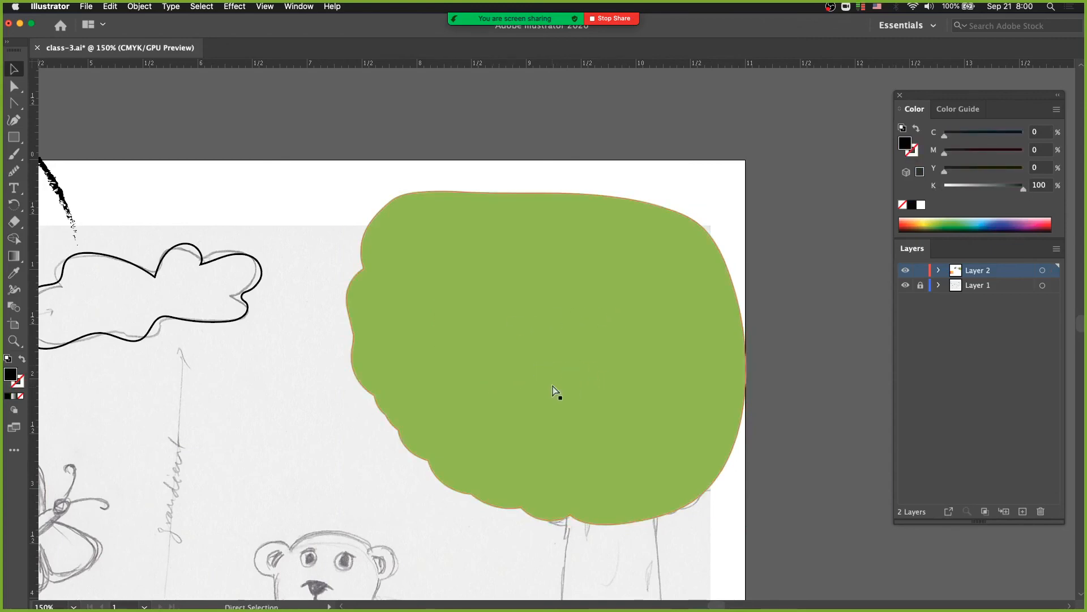
Undo the dab deletion, green coloring, inner shape deletion and compound path release on the tree crown, and activate the Selection Tool
key(super+z)
key(super+z)
key(super+z)
key(super+z)
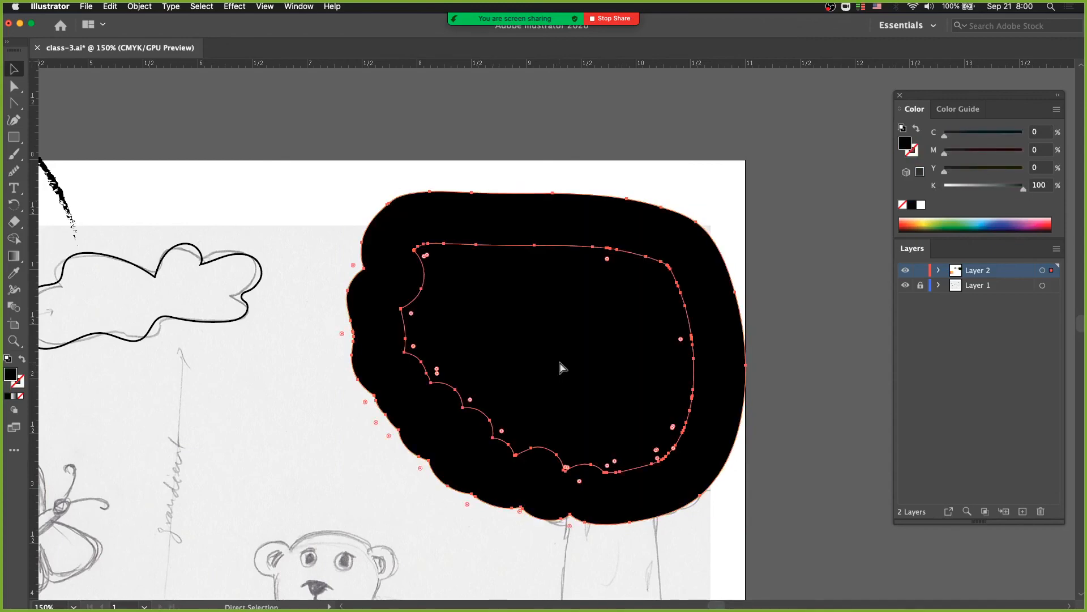
key(super+z)
key(v)
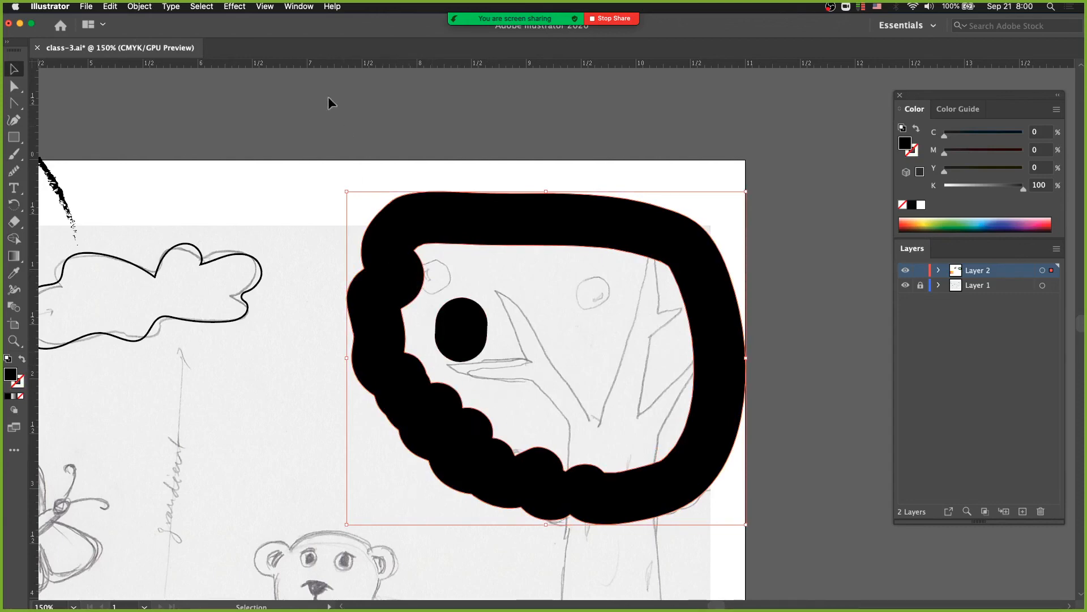
click(265, 6)
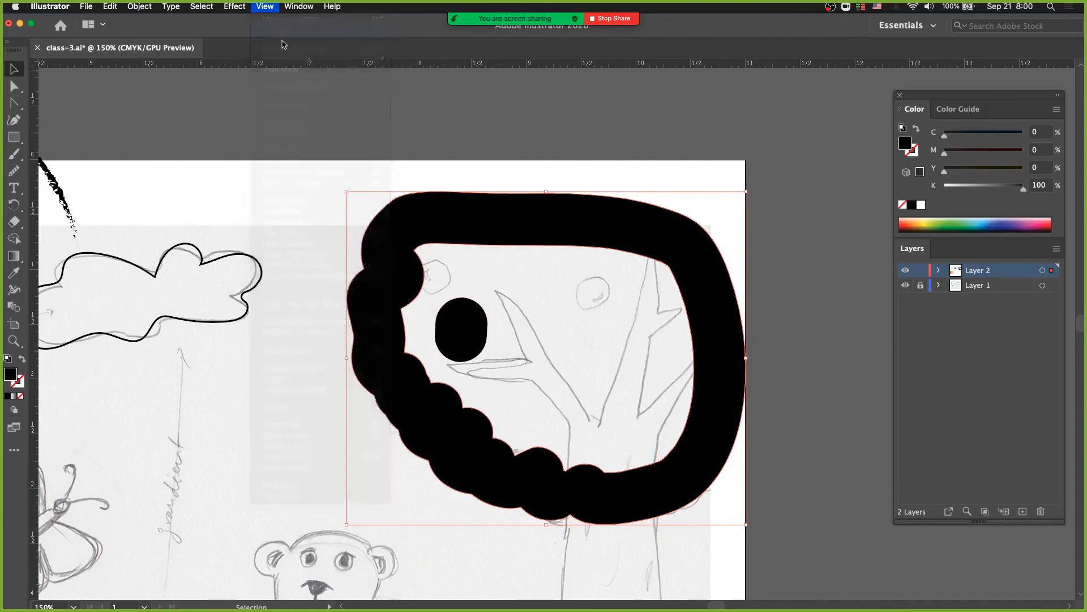
Switch to Outline view and select the tree-crown ring's inner path on its own with the Direct Selection and Group Selection tools
click(275, 17)
click(399, 305)
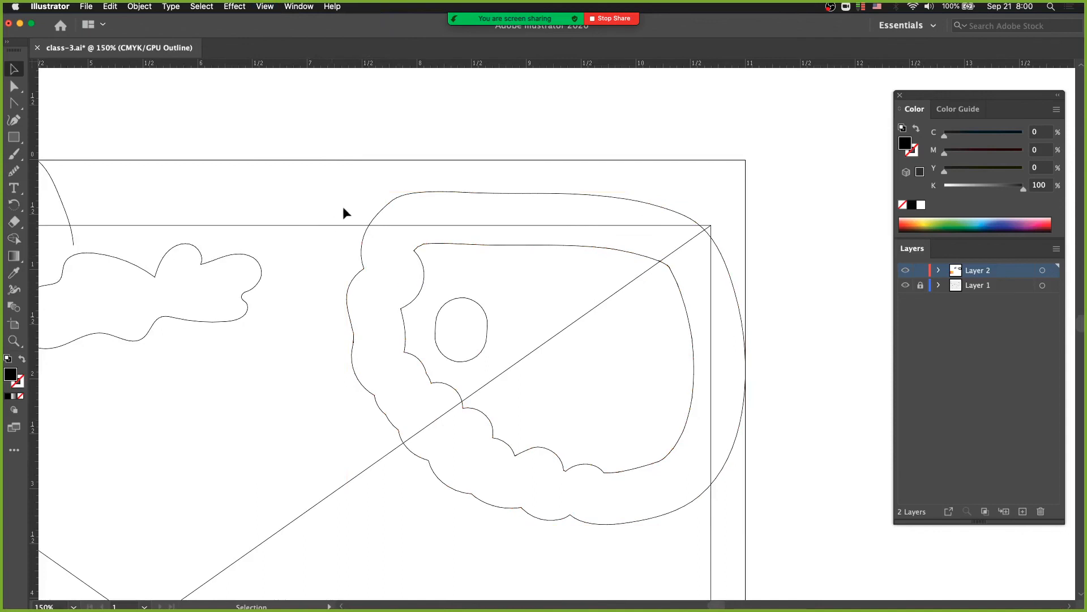
click(14, 87)
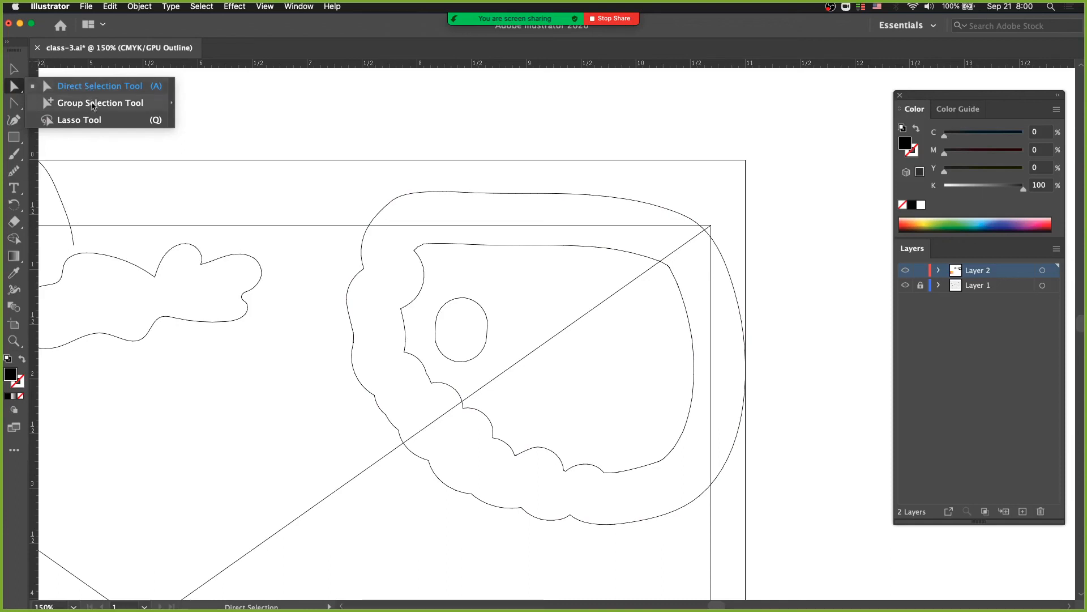
click(91, 103)
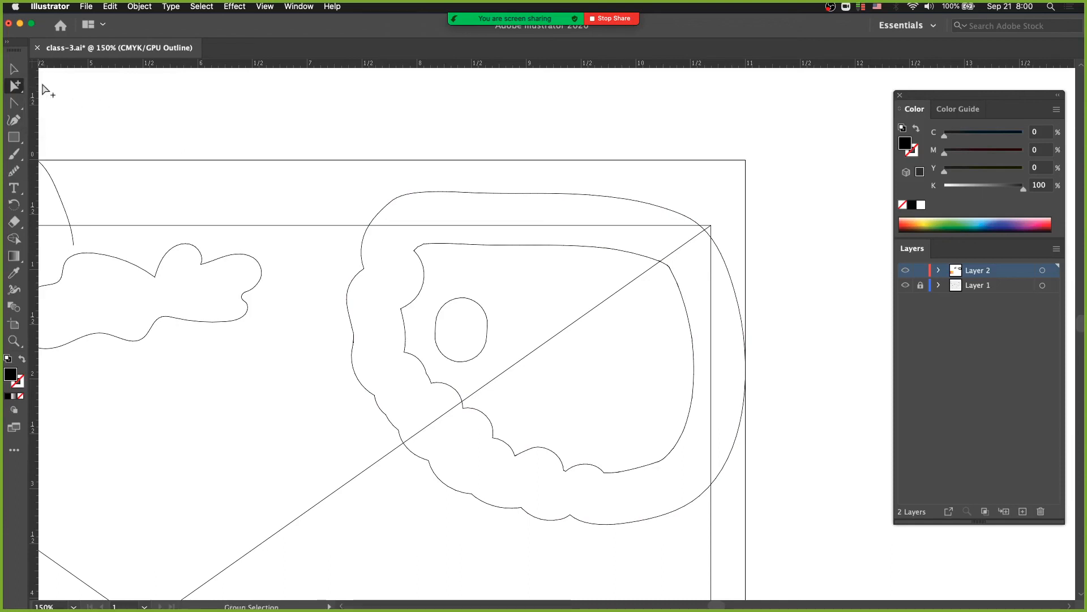
click(14, 85)
click(63, 88)
click(445, 245)
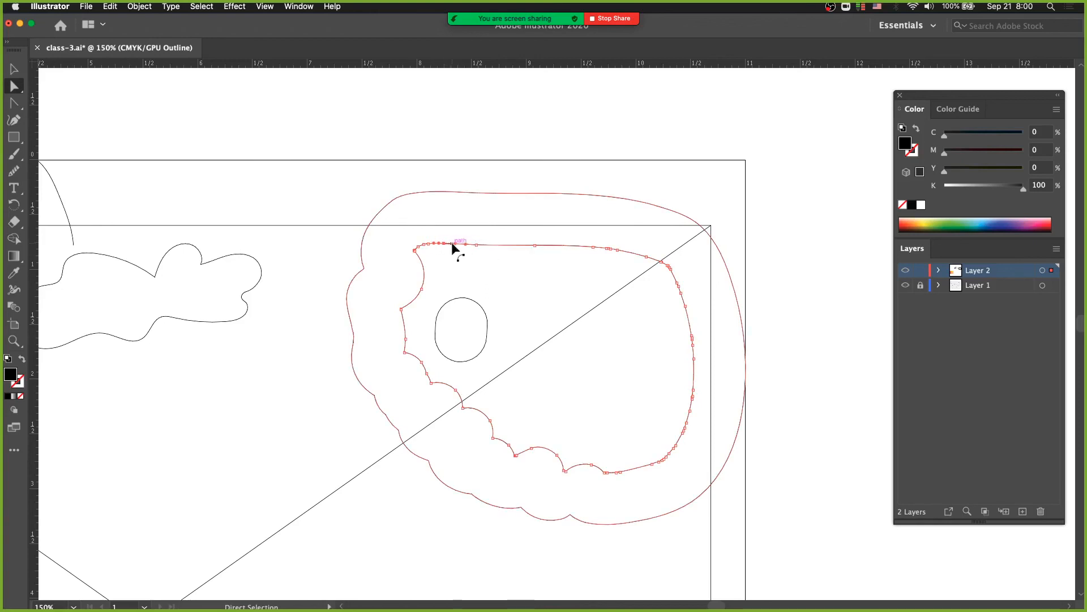
click(428, 243)
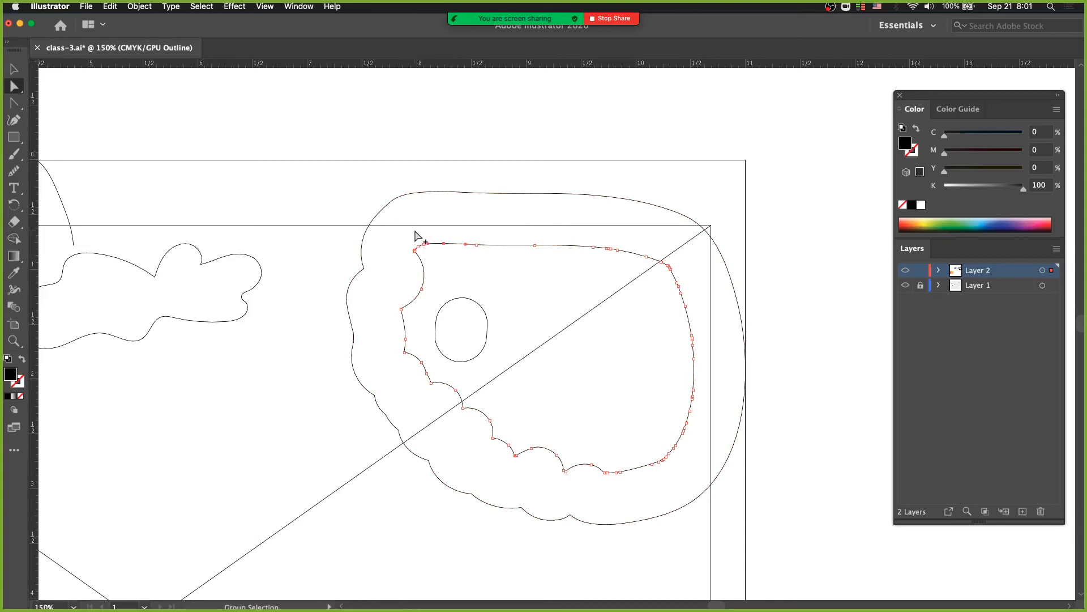
alt+click(443, 247)
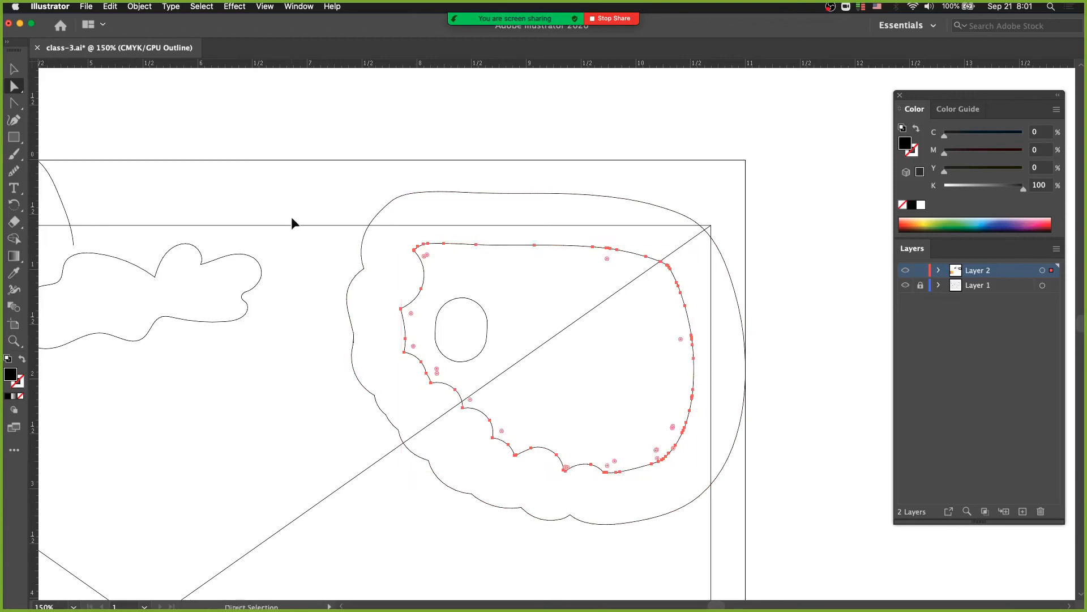
Reselect the crown ring's whole inner path, delete it, and return to Preview mode
click(386, 240)
drag(14, 88, 60, 104)
click(449, 245)
drag(14, 86, 64, 88)
click(401, 240)
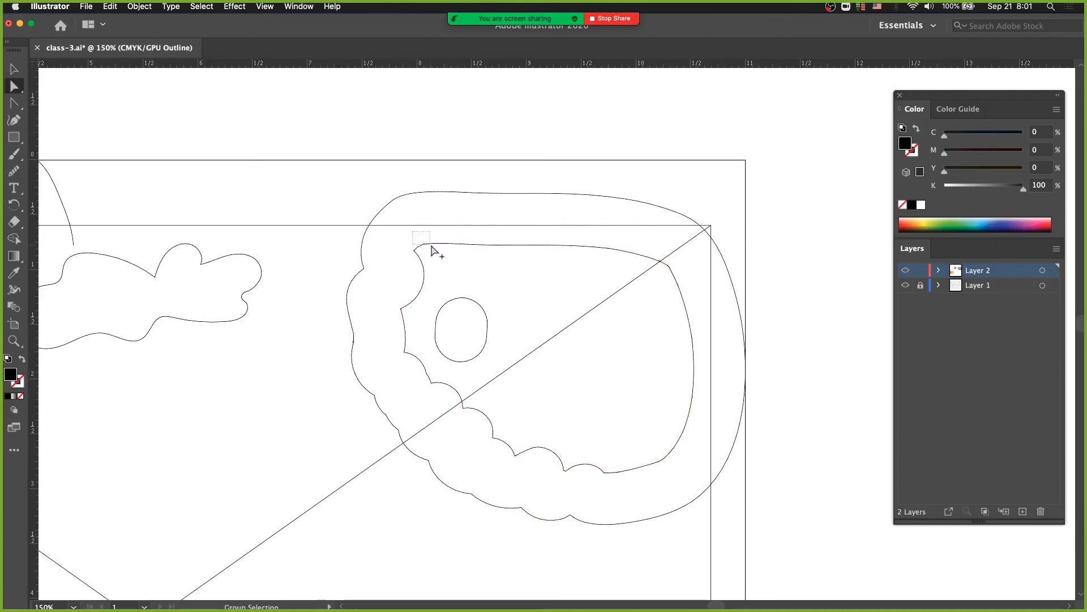
alt+click(418, 248)
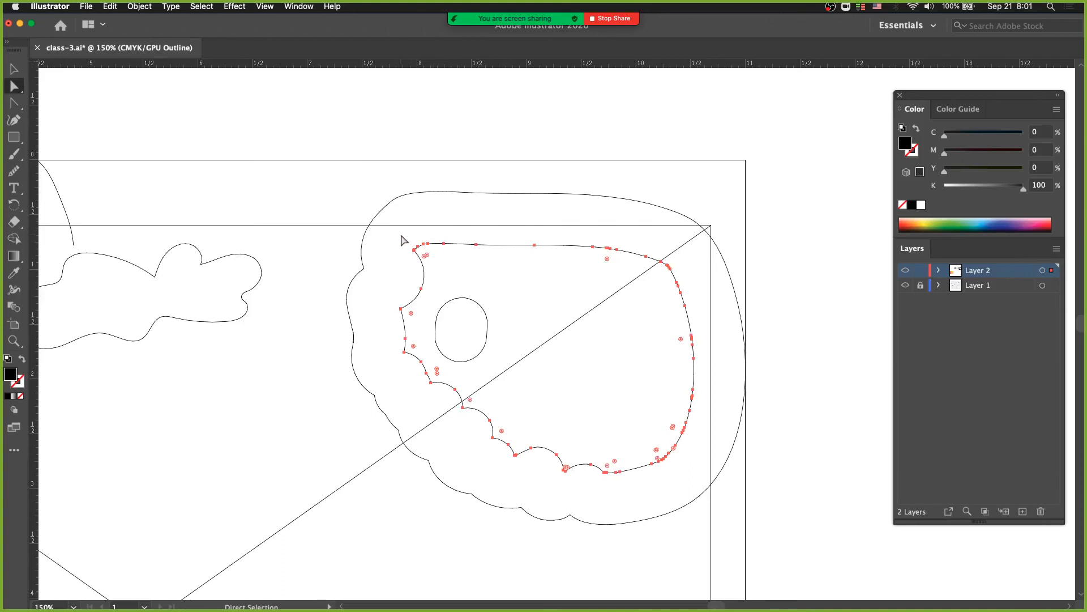
key(BackSpace)
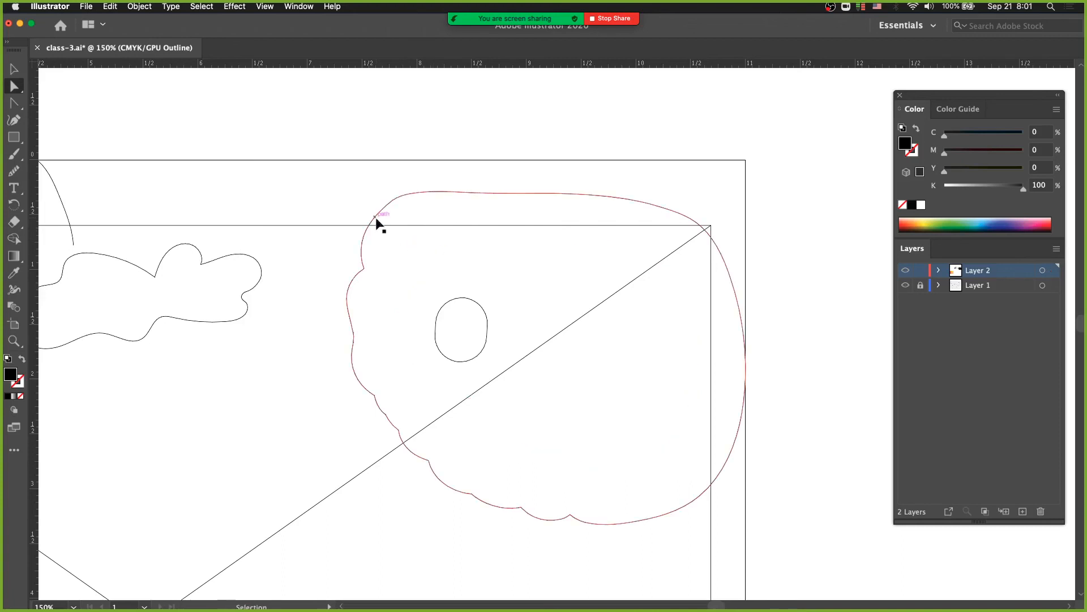
key(super+y)
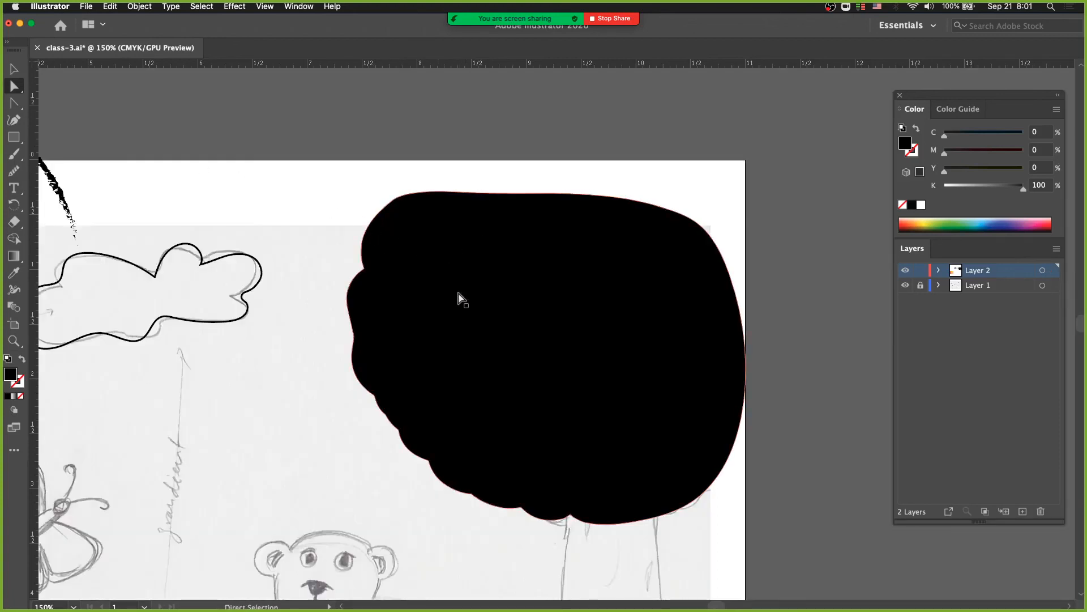
Move the solid crown shape slightly up and left, and move it back over the sketch
mouse_move(445, 267)
mouse_down()
mouse_move(406, 243)
mouse_move(433, 258)
mouse_up()
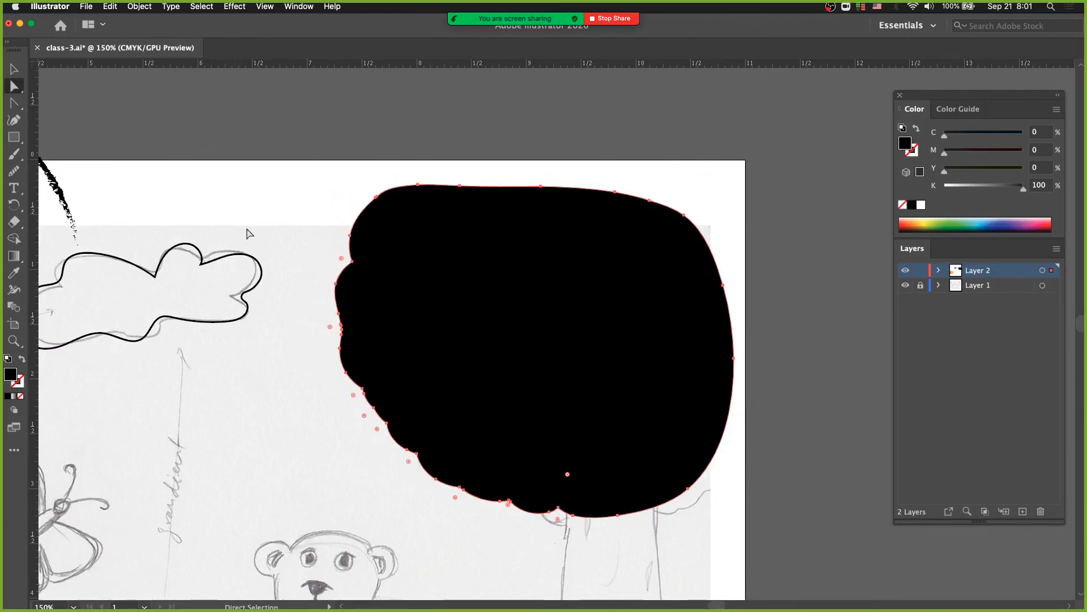
drag(329, 274, 340, 281)
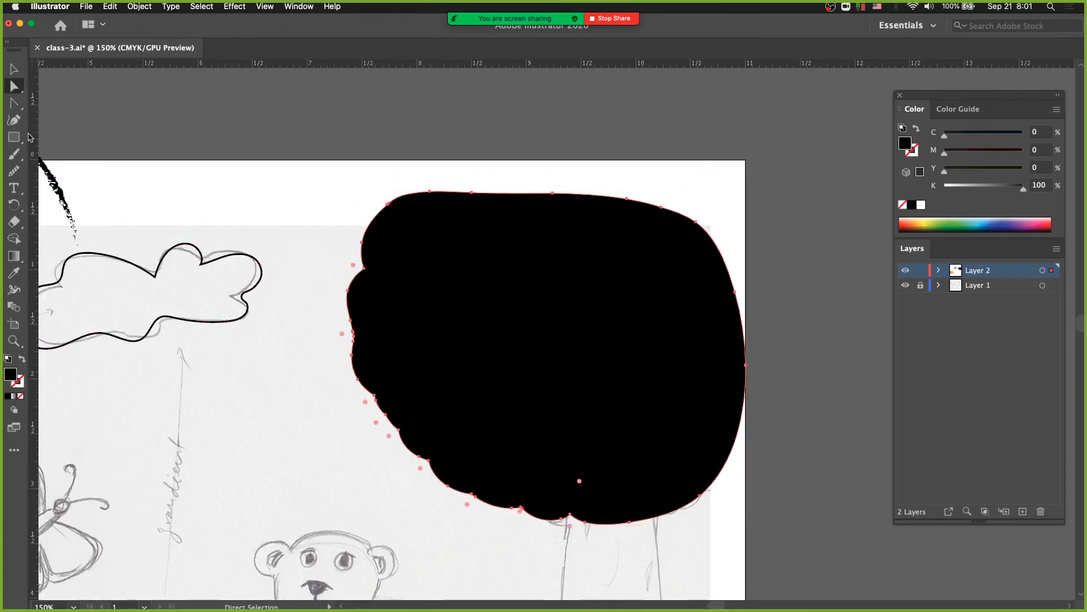
Switch to the Blob Brush Tool
click(15, 155)
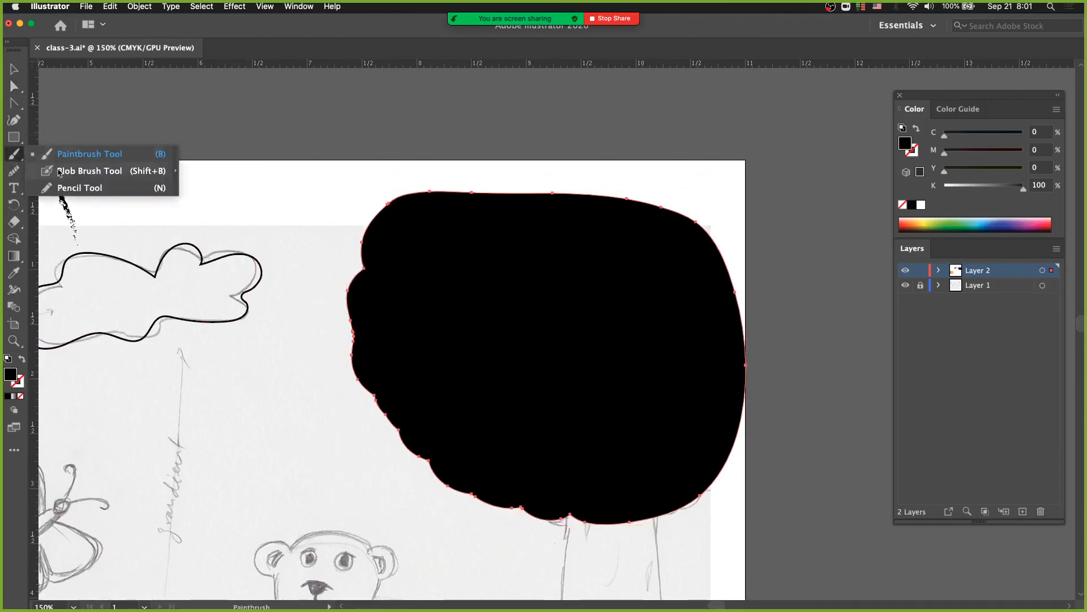